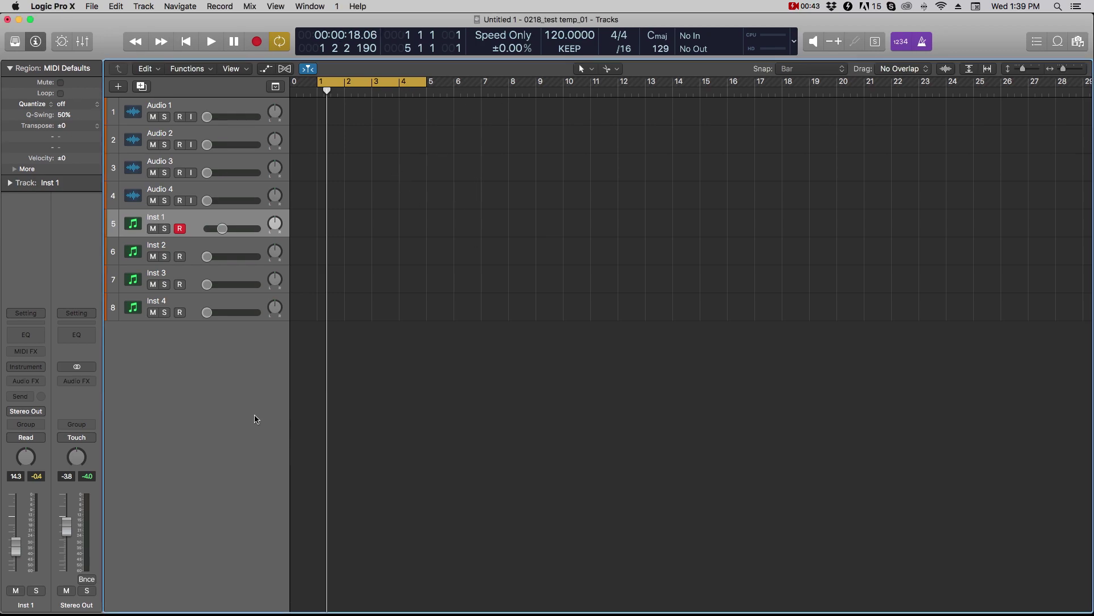
Load Voltage Modular as the software instrument on the Inst 1 track
click(39, 369)
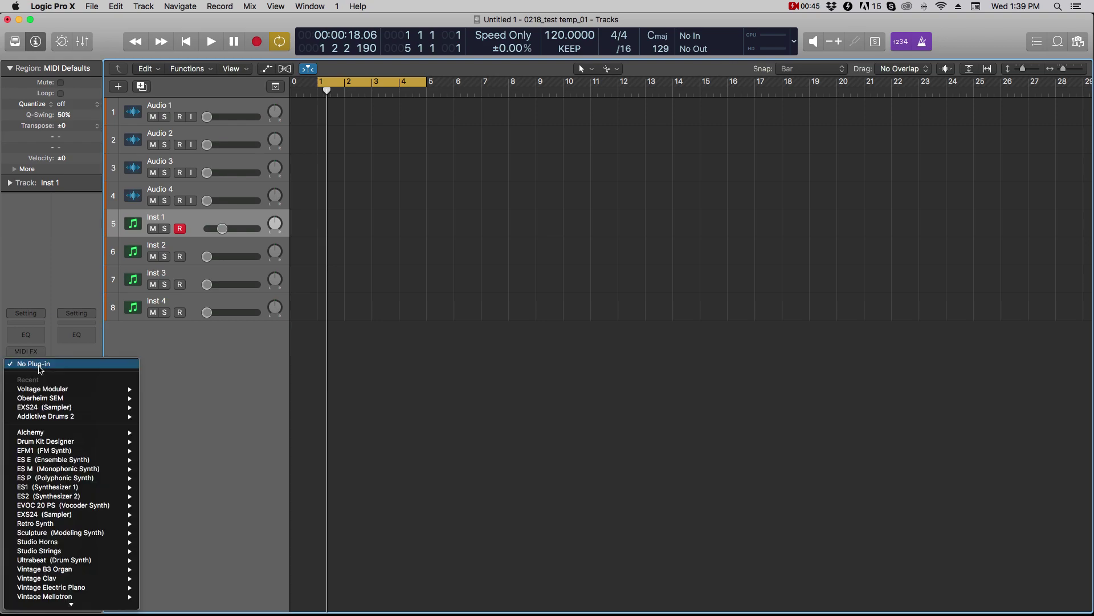
mouse_move(64, 389)
click(228, 390)
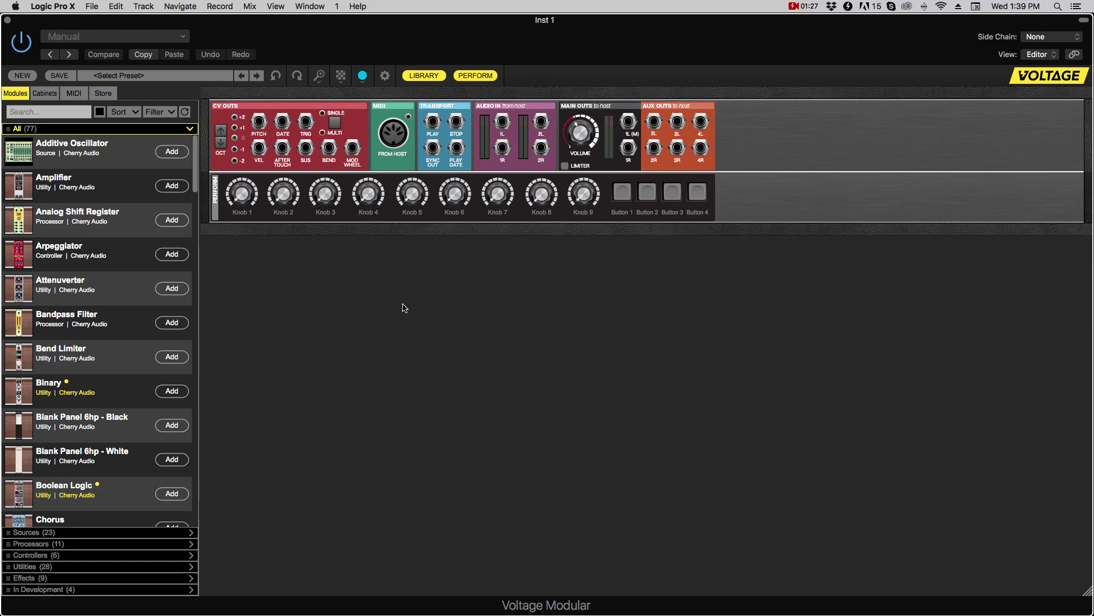
Browse the full list of presets in the Core Presets collection
click(150, 79)
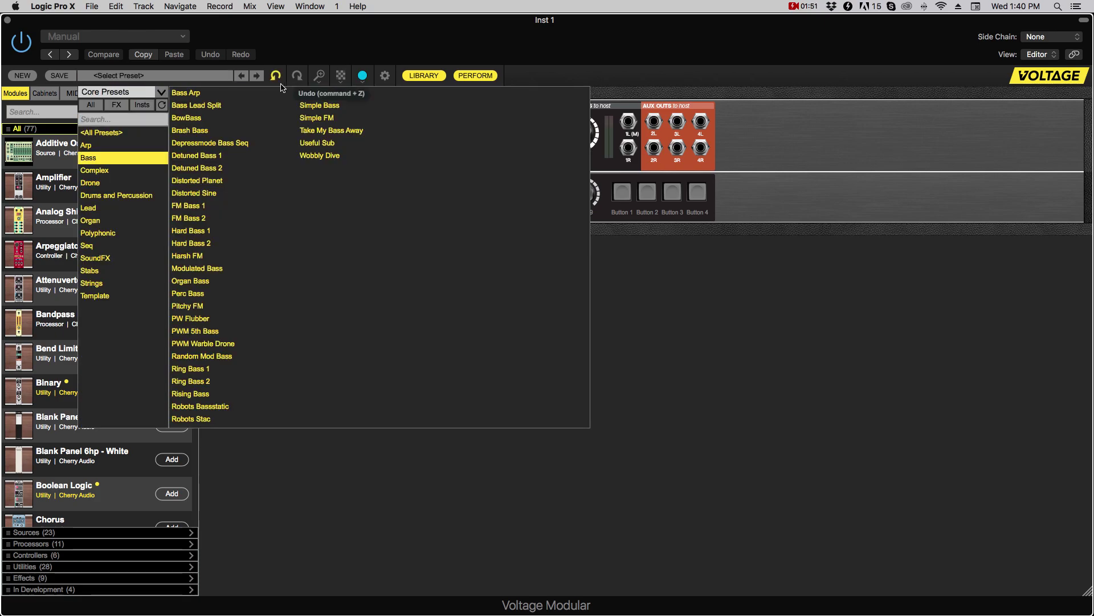
click(162, 93)
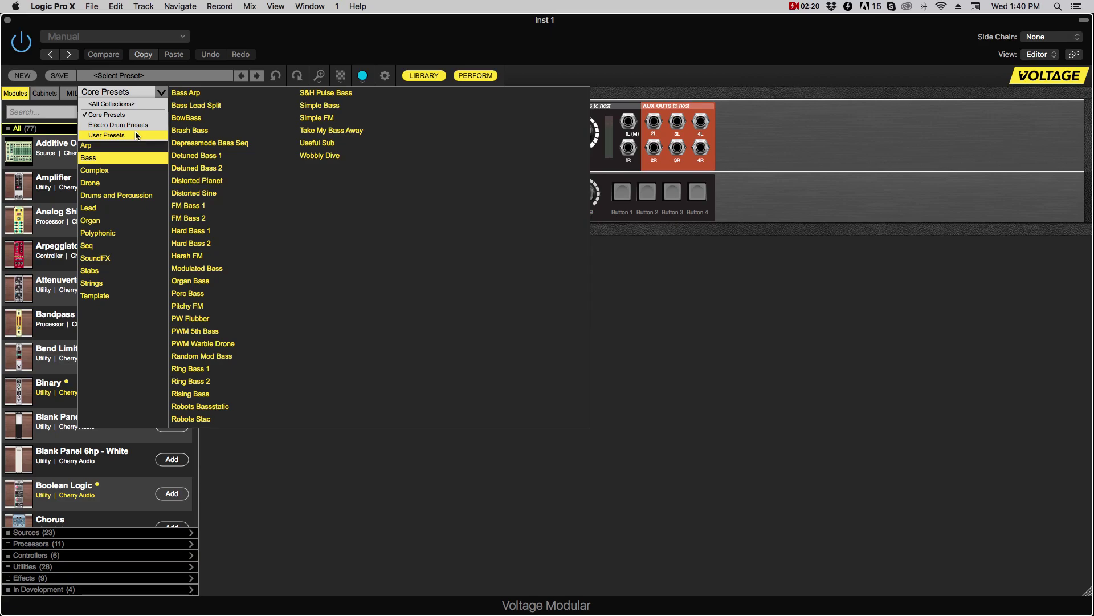
click(132, 115)
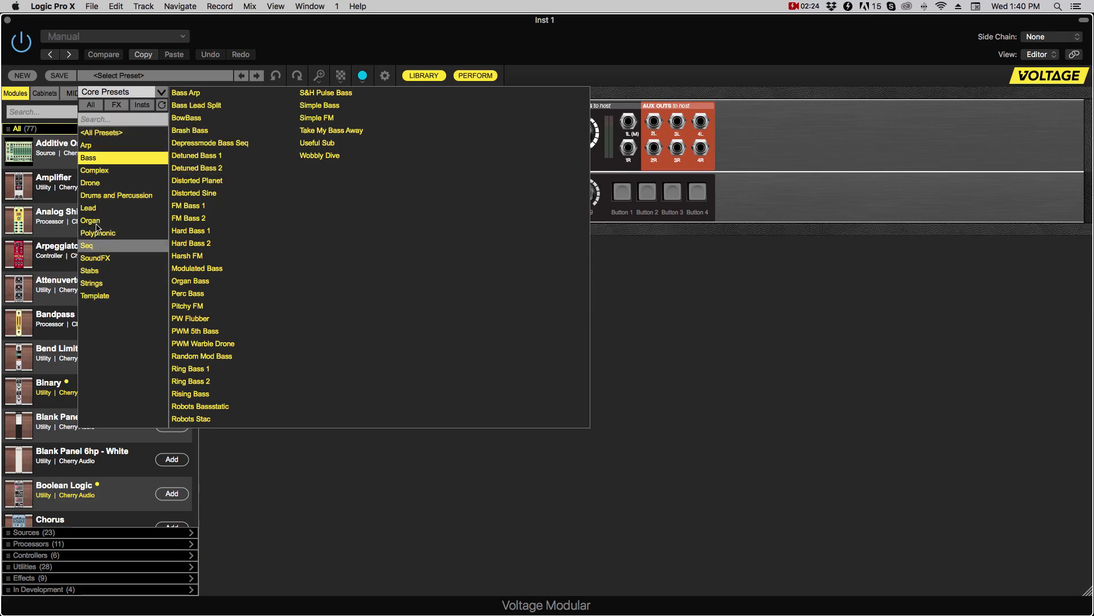
click(115, 134)
scroll(352, 230, right, 10)
scroll(352, 230, left, 10)
scroll(348, 224, right, 10)
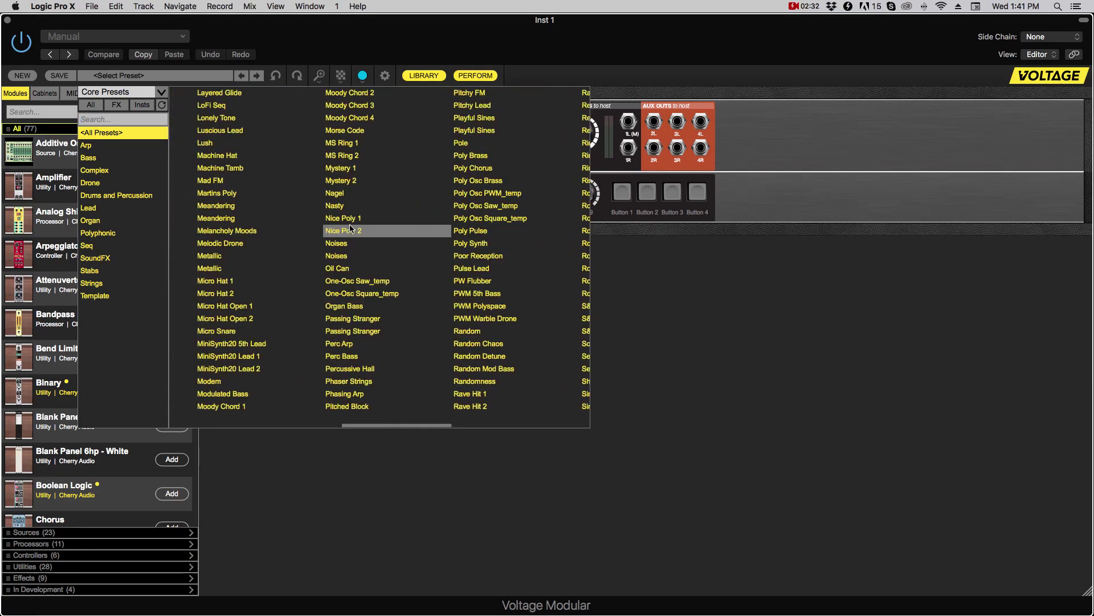
Load the Meandering preset from the Arp category and adjust the main output volume
click(105, 147)
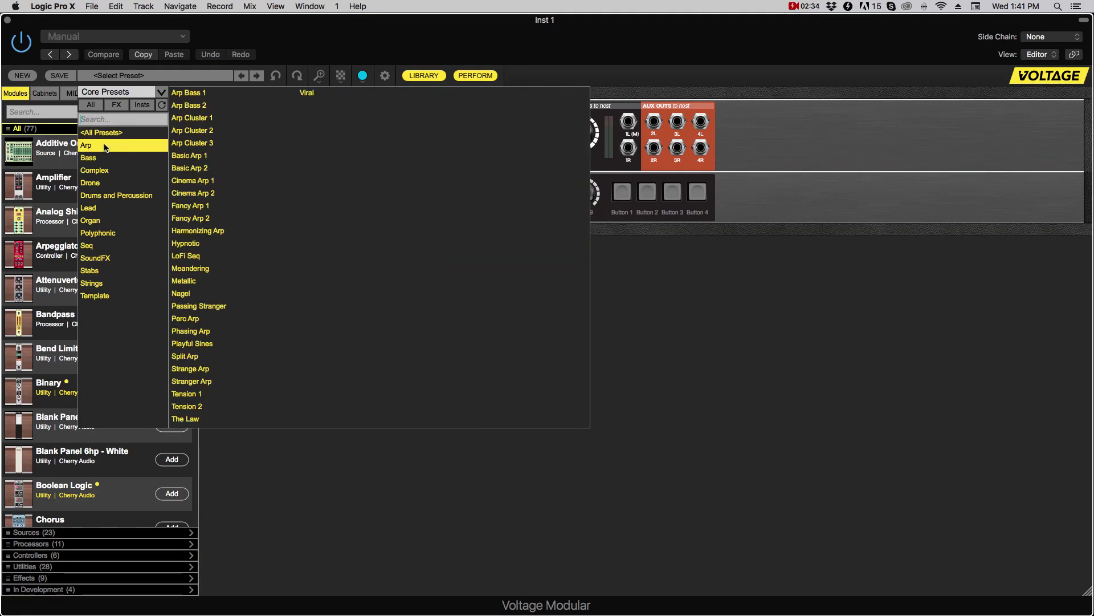
click(190, 268)
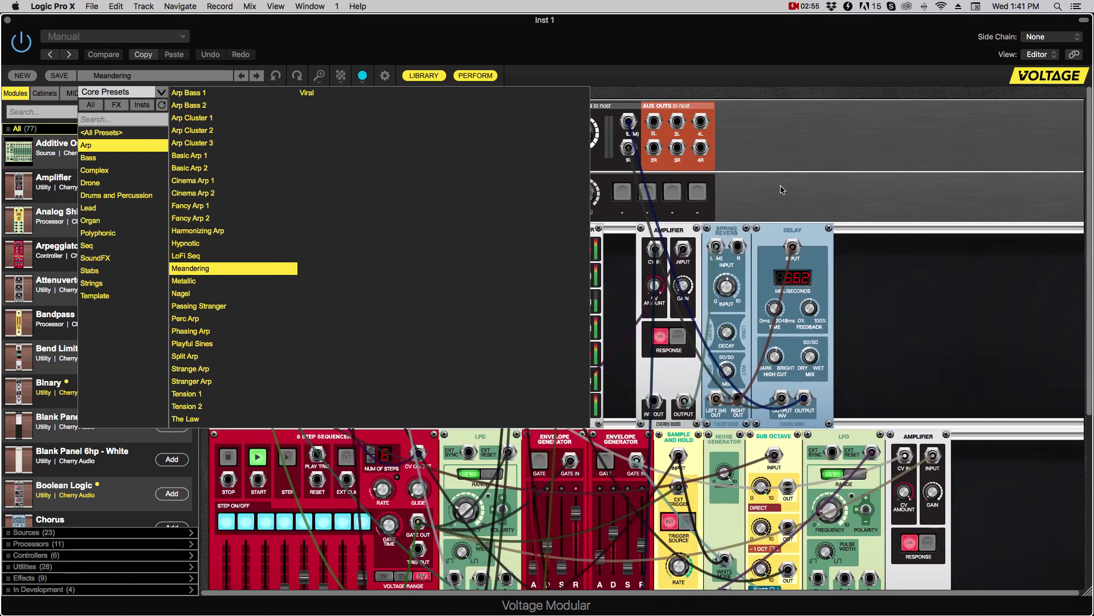
click(599, 239)
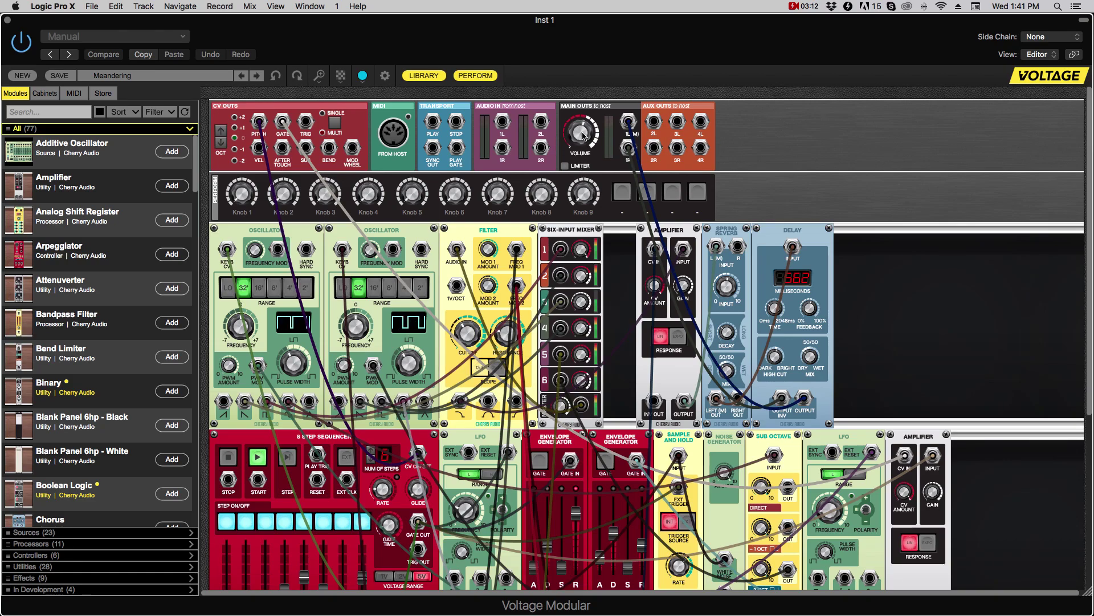
mouse_move(581, 130)
drag(583, 126, 589, 130)
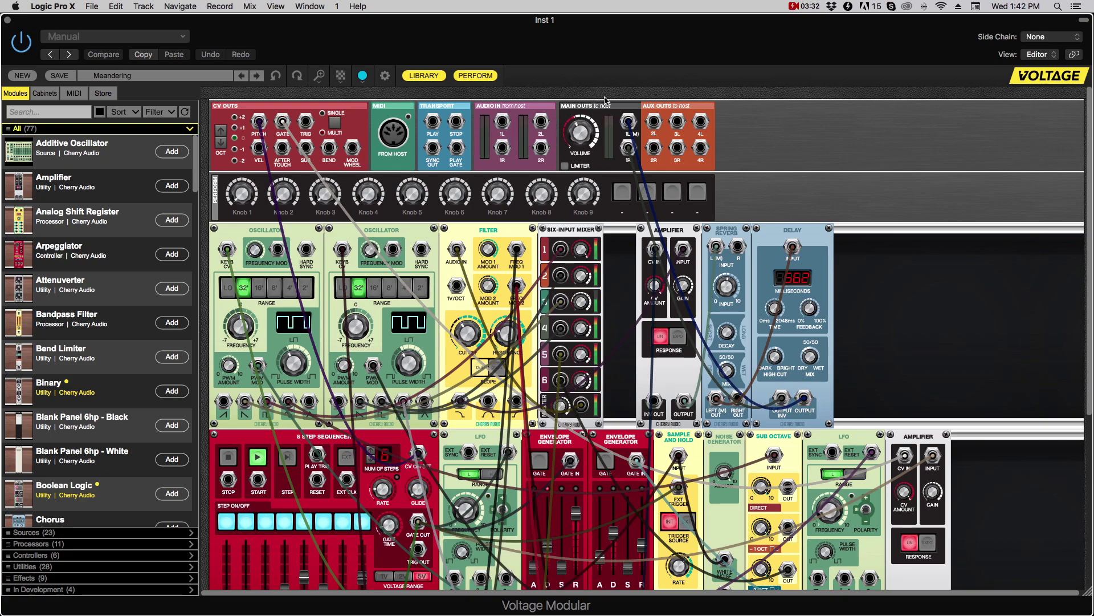
Step through the neighbouring presets, ending on LoFi Seq
click(258, 76)
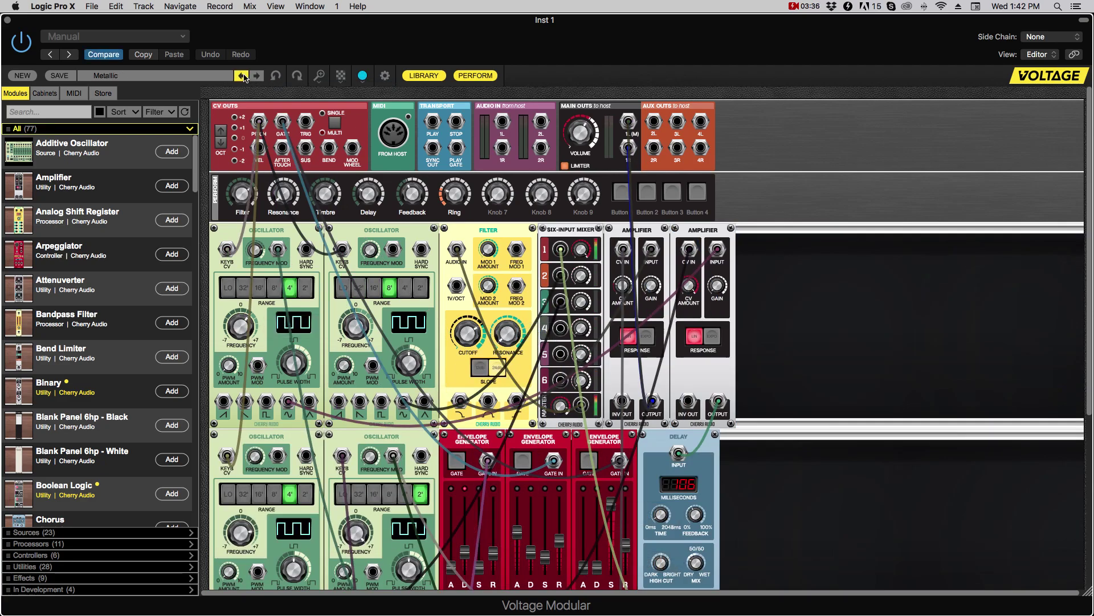
click(244, 76)
click(244, 77)
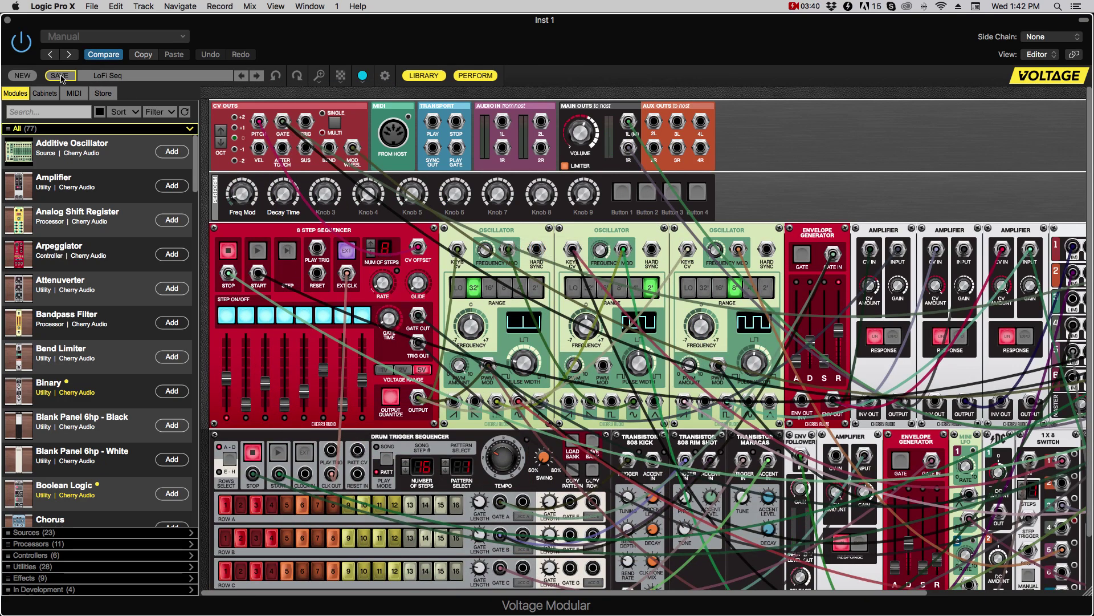
Open the save settings for the LoFi Seq preset and select the Arp category
click(60, 76)
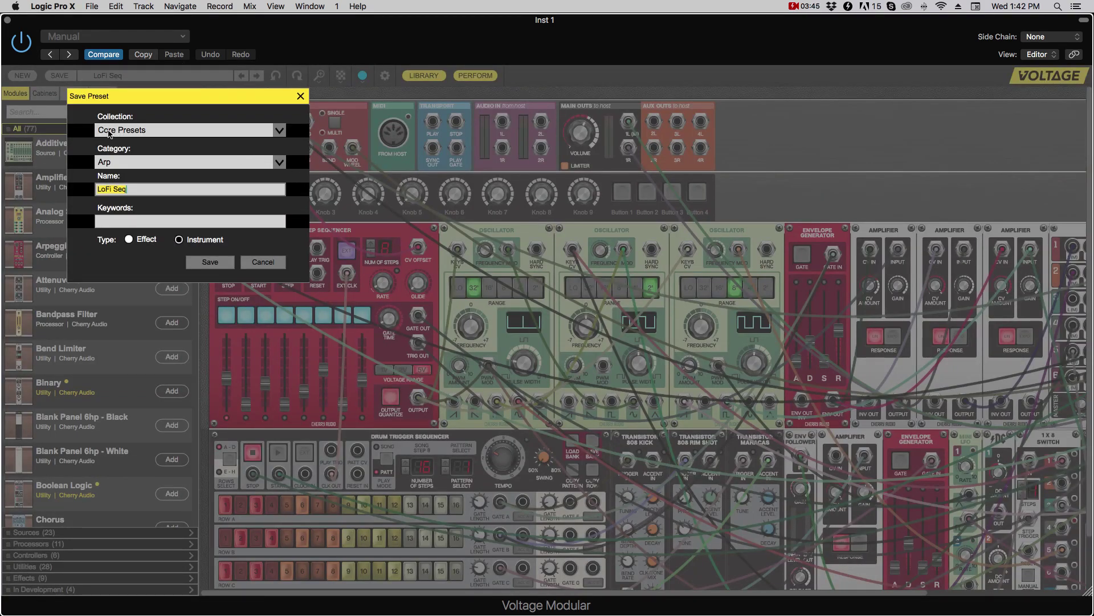
click(276, 163)
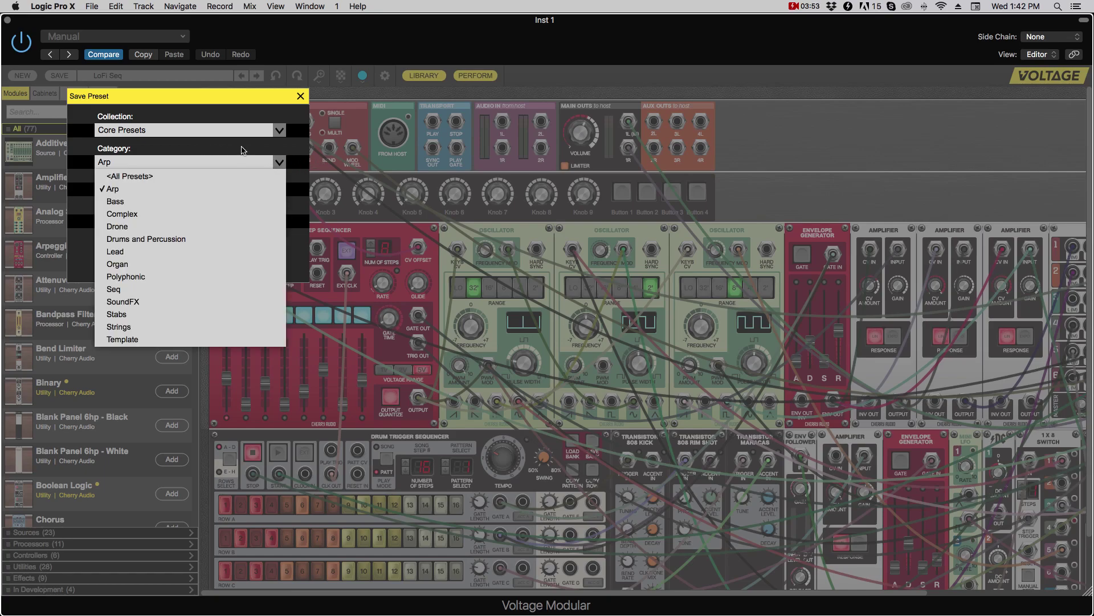
click(137, 190)
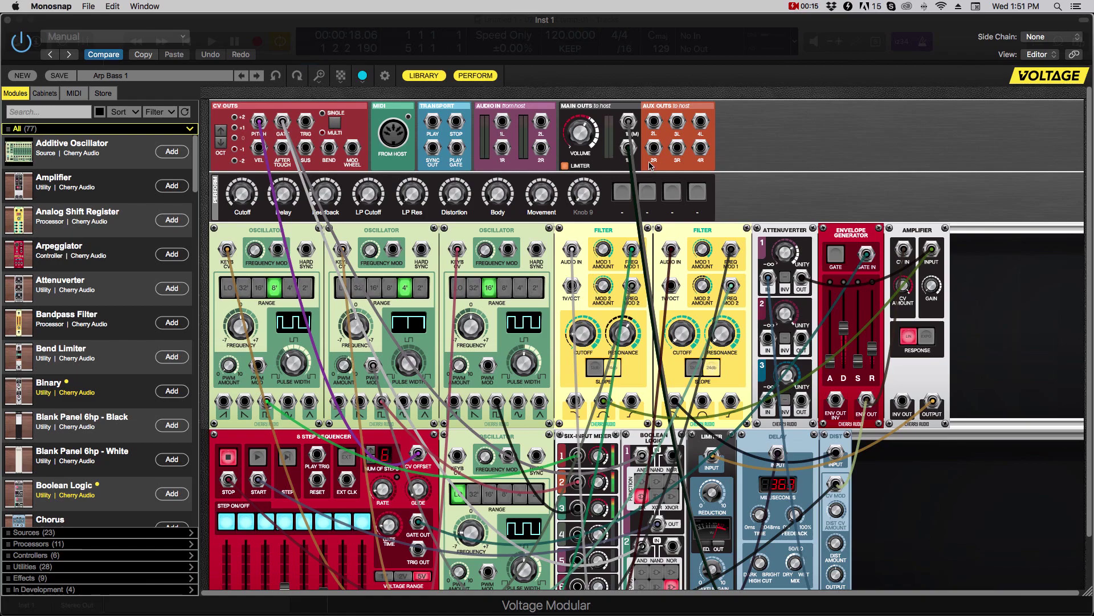
Start a new empty patch without saving the current Arp Bass 1 patch
scroll(882, 150, right, 1)
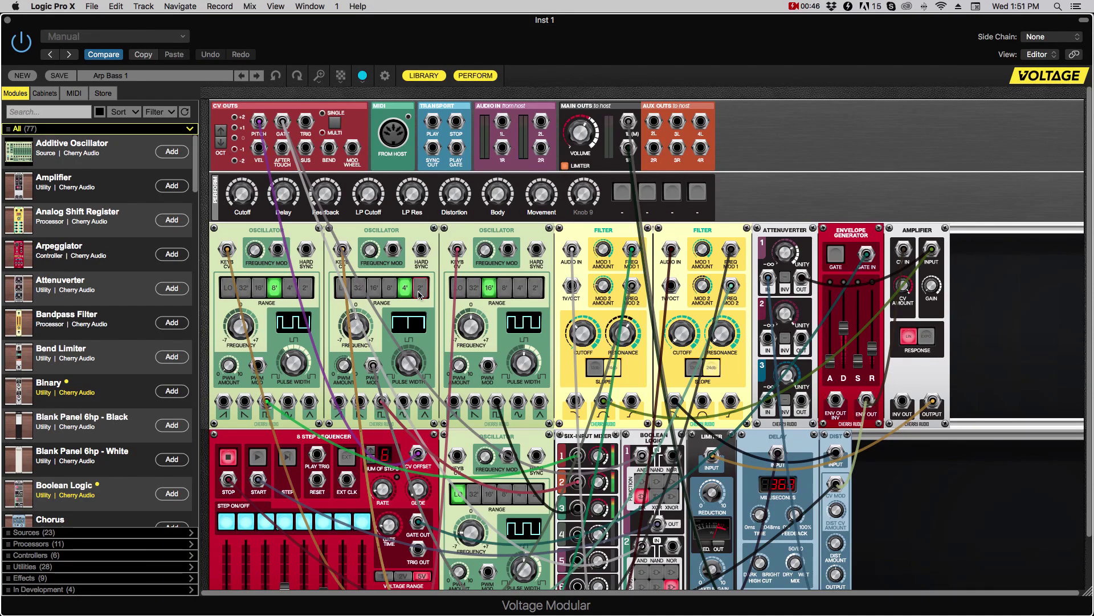
click(31, 78)
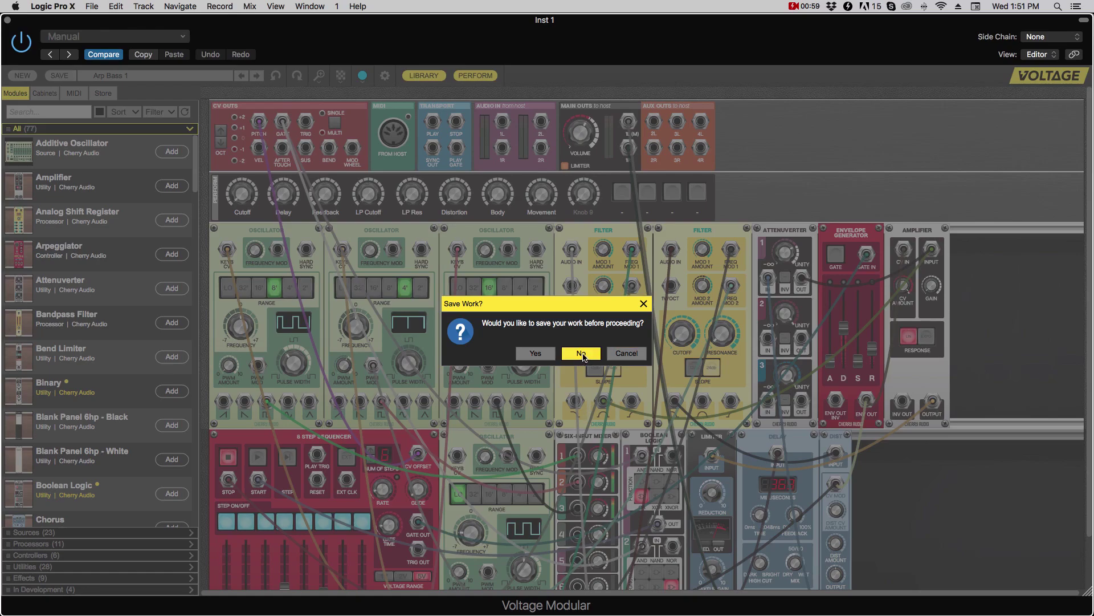
click(581, 353)
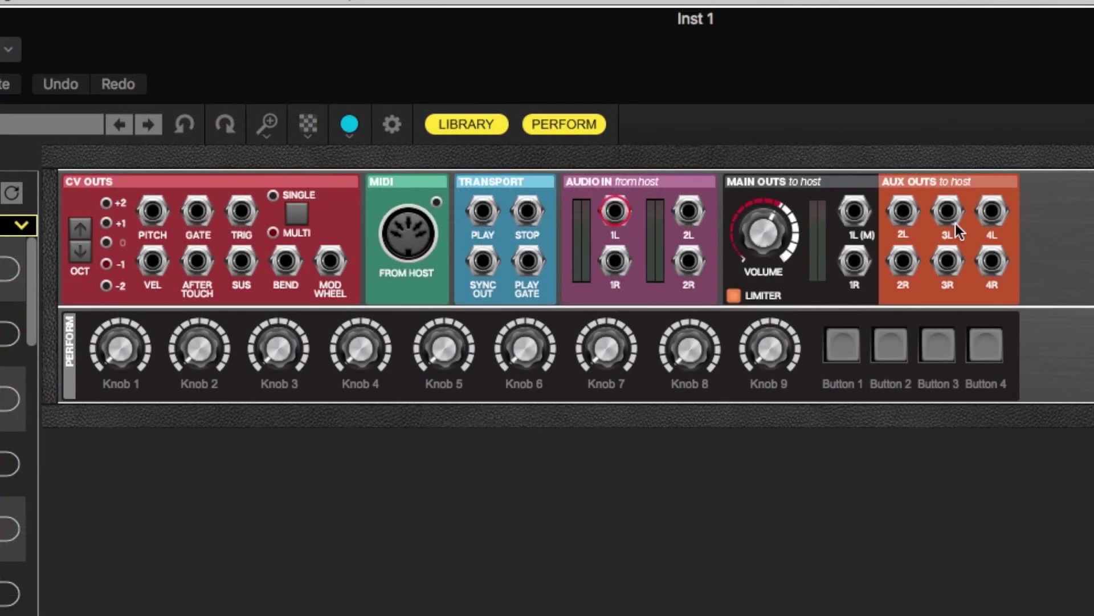
Explore the CV Outs jacks and voice mode, and set the output octave to 0
mouse_move(773, 232)
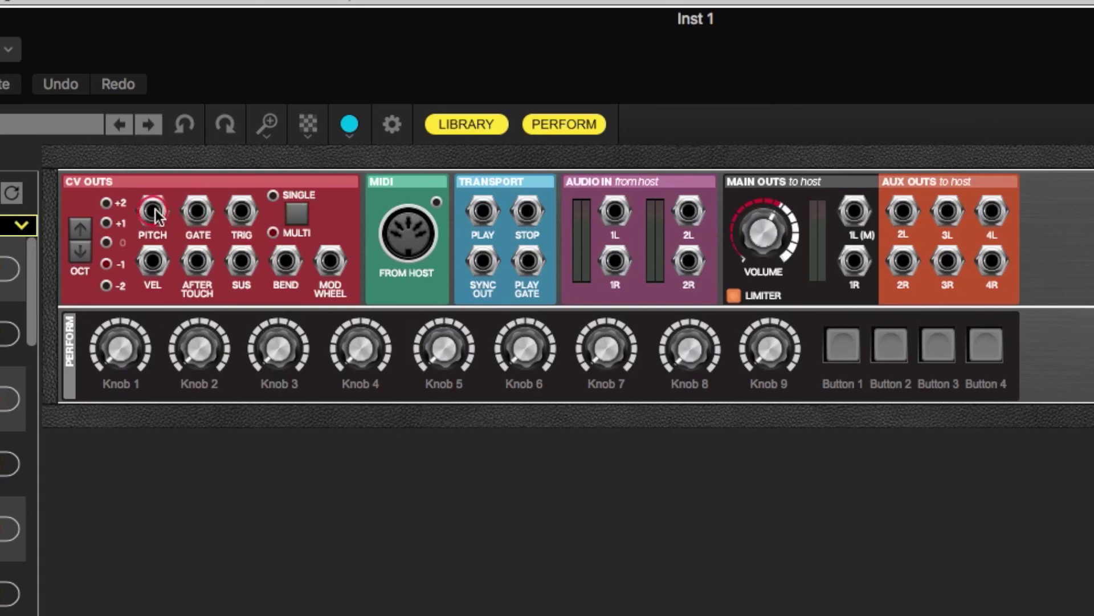
drag(153, 210, 245, 205)
click(279, 234)
click(80, 229)
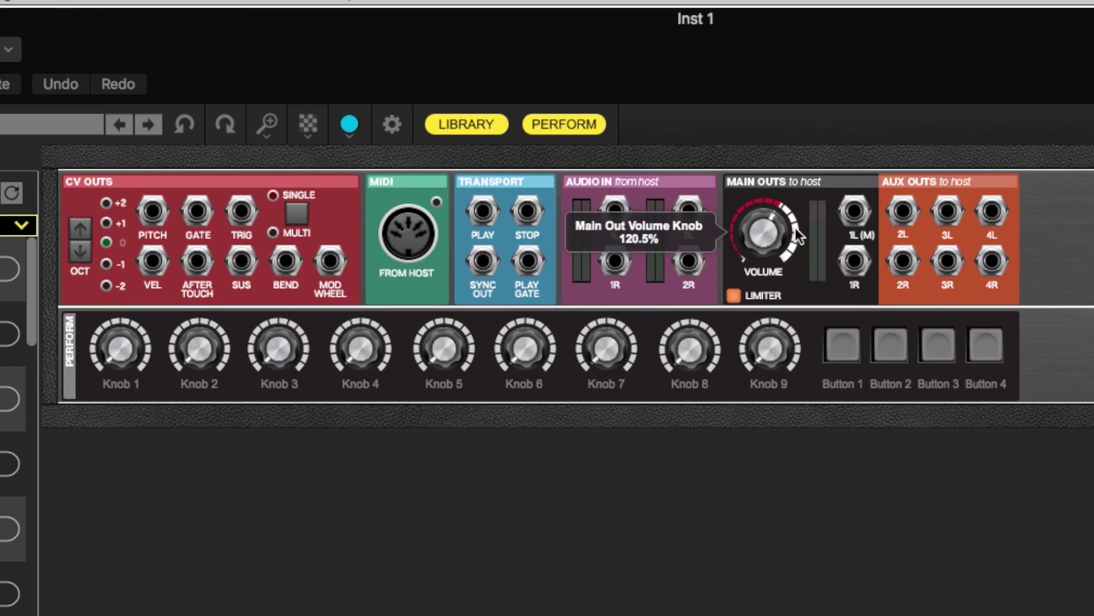
Raise the main output volume and try turning Knob 2 in the Perform section
drag(796, 227, 798, 181)
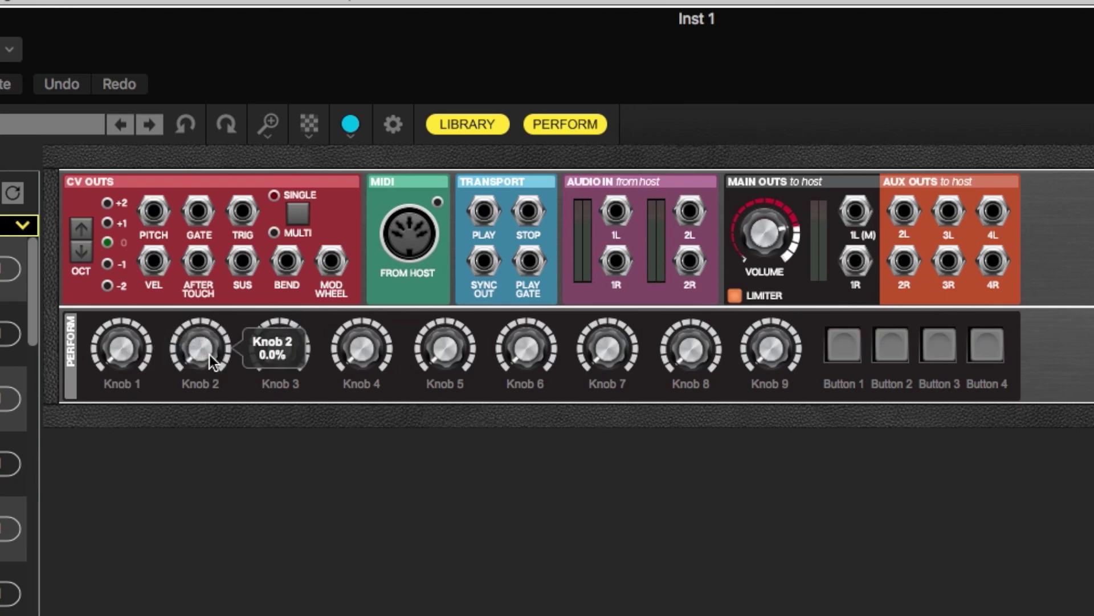
drag(209, 354, 210, 477)
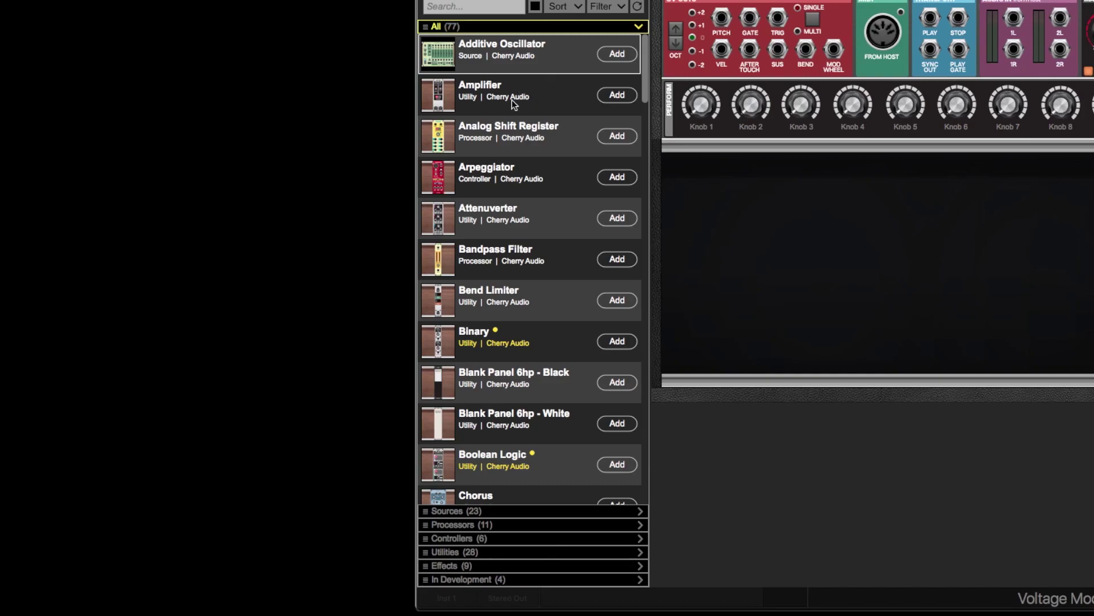
Find the Oscillator among the Sources modules and place it at the start of the first cabinet
scroll(513, 100, down, 15)
scroll(515, 97, down, 20)
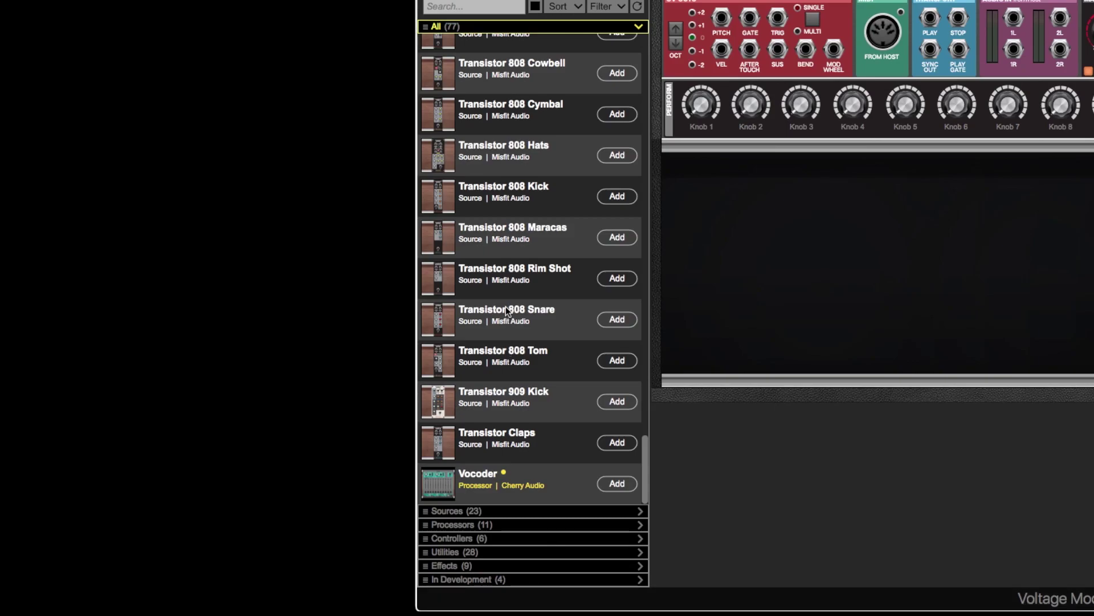
click(456, 512)
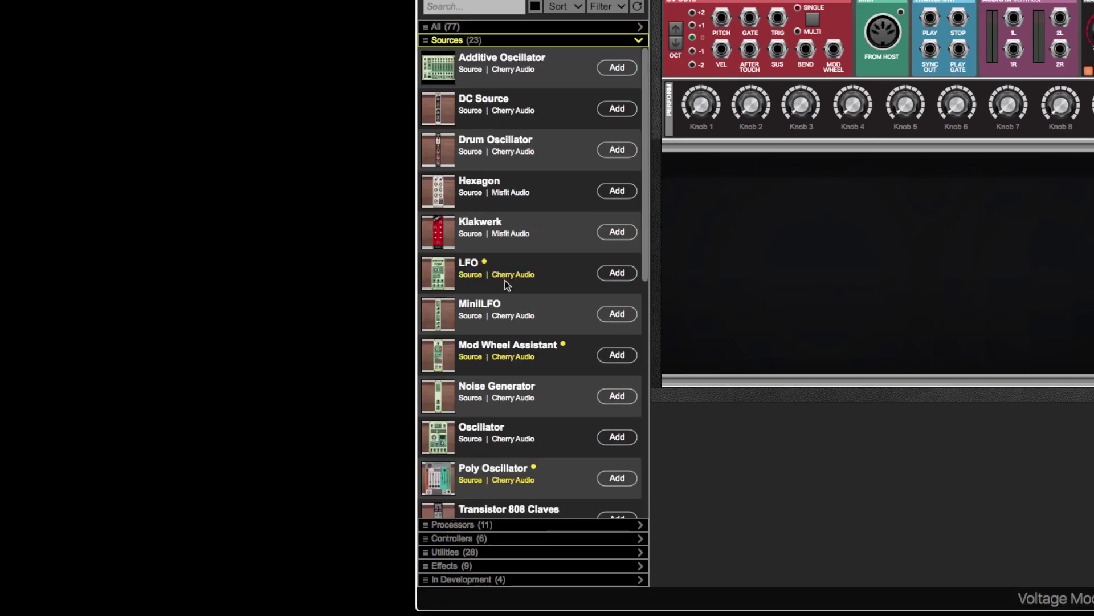
scroll(506, 278, down, 8)
scroll(506, 278, up, 8)
scroll(515, 261, down, 3)
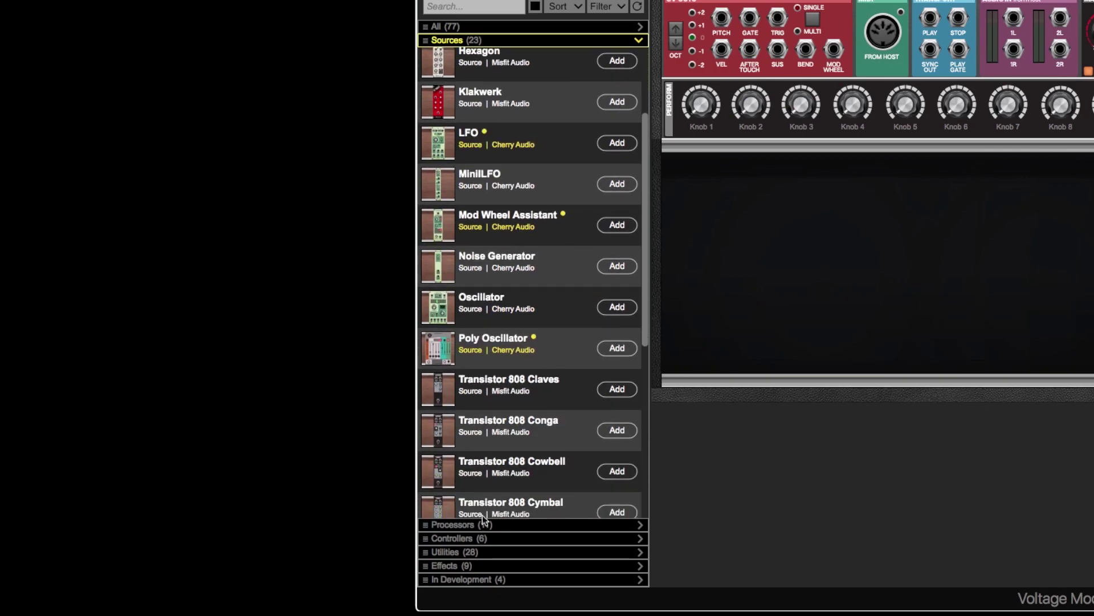
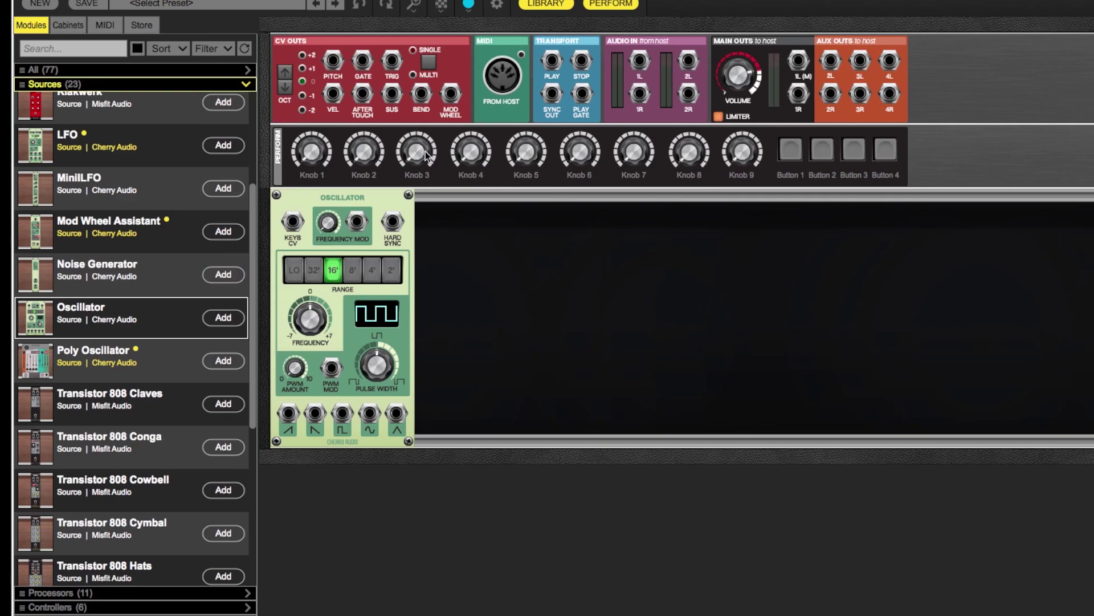
mouse_move(351, 202)
mouse_down()
mouse_move(634, 218)
mouse_move(700, 195)
mouse_move(343, 193)
mouse_up()
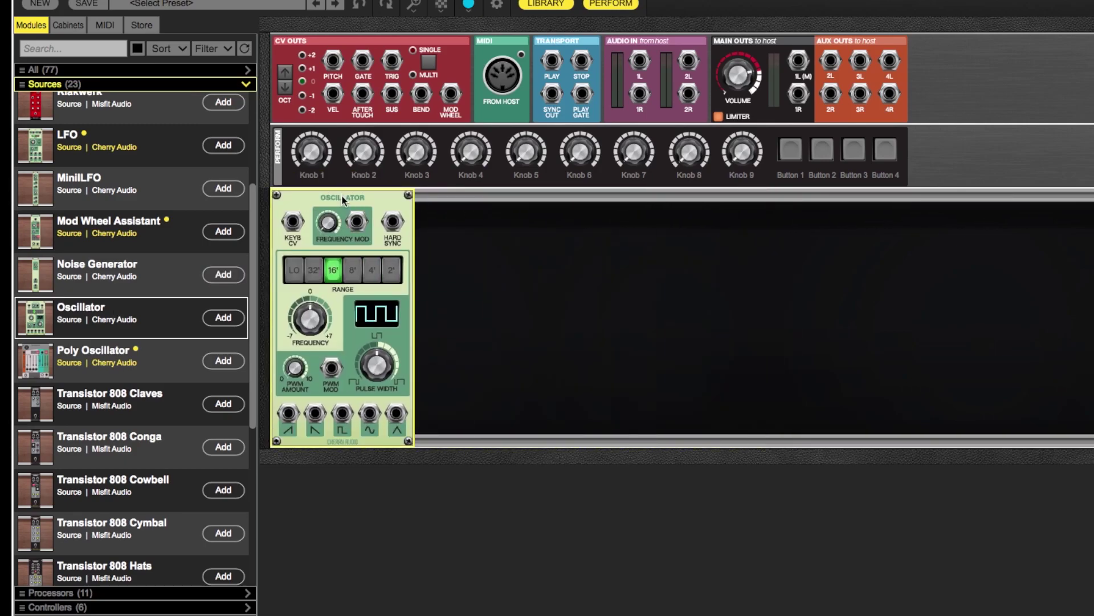
mouse_move(342, 196)
mouse_down()
mouse_move(339, 472)
mouse_move(370, 247)
mouse_move(543, 198)
mouse_move(326, 200)
mouse_up()
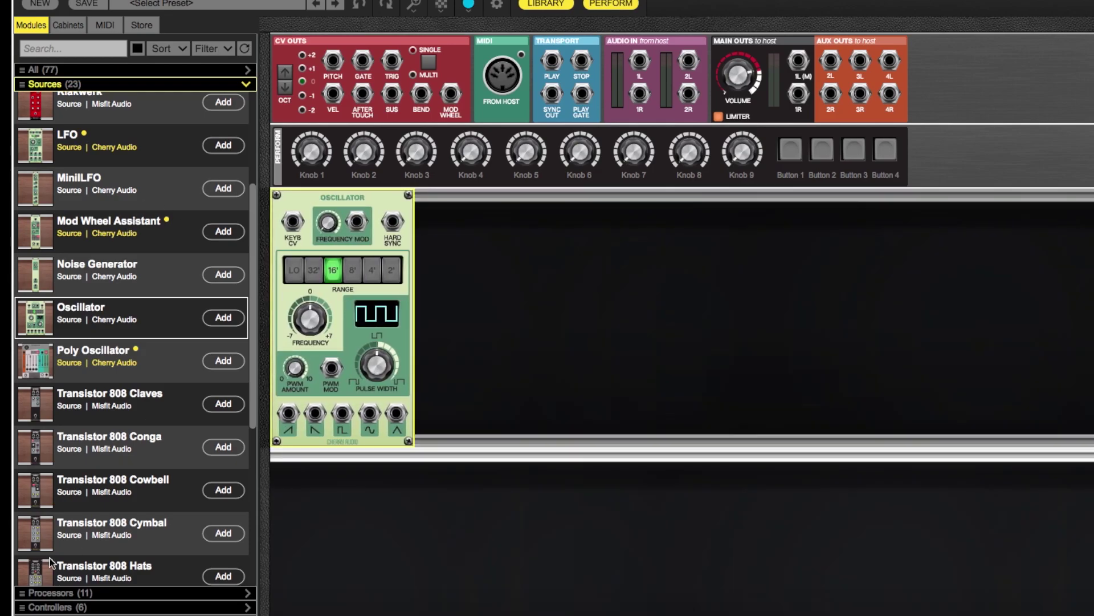
Search the modules for "fil", then add the Filter beside the Oscillator with its slope set to 24db
scroll(114, 303, down, 5)
scroll(114, 302, up, 8)
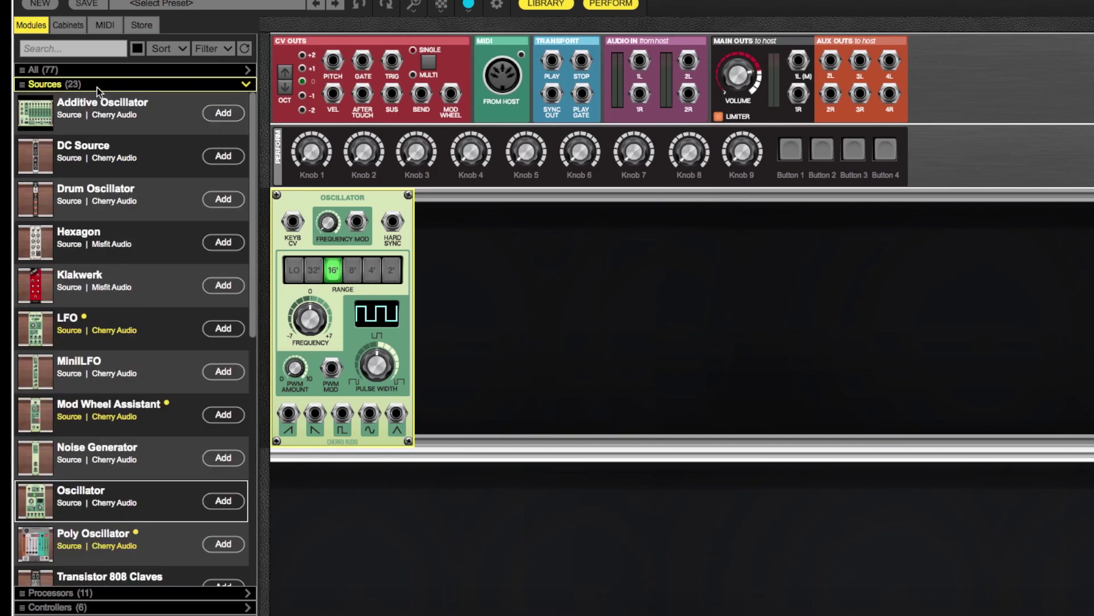
click(55, 50)
text(fil)
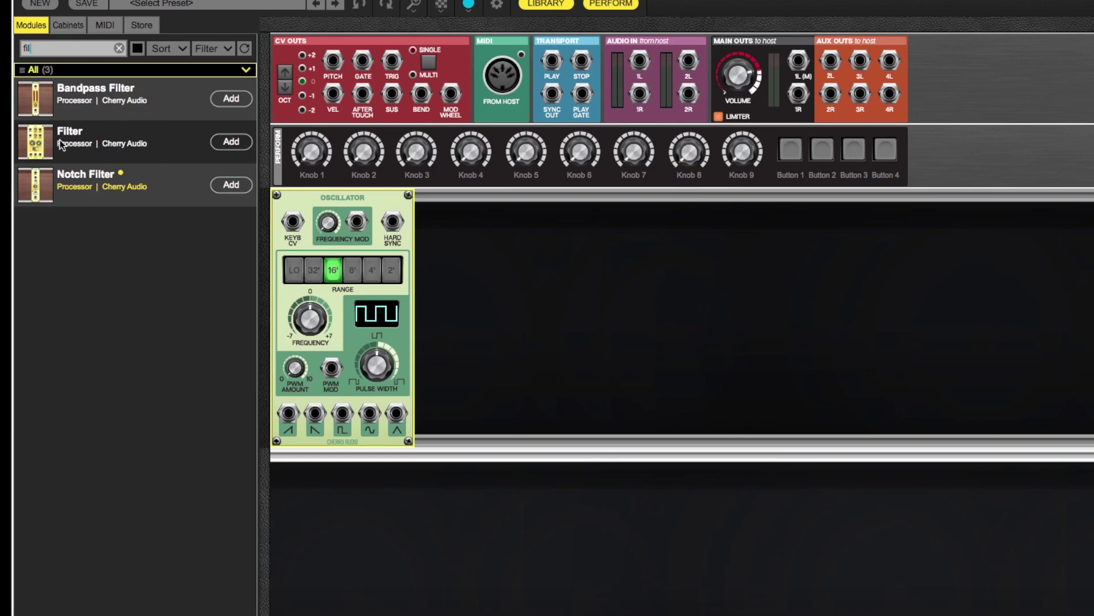
double_click(40, 136)
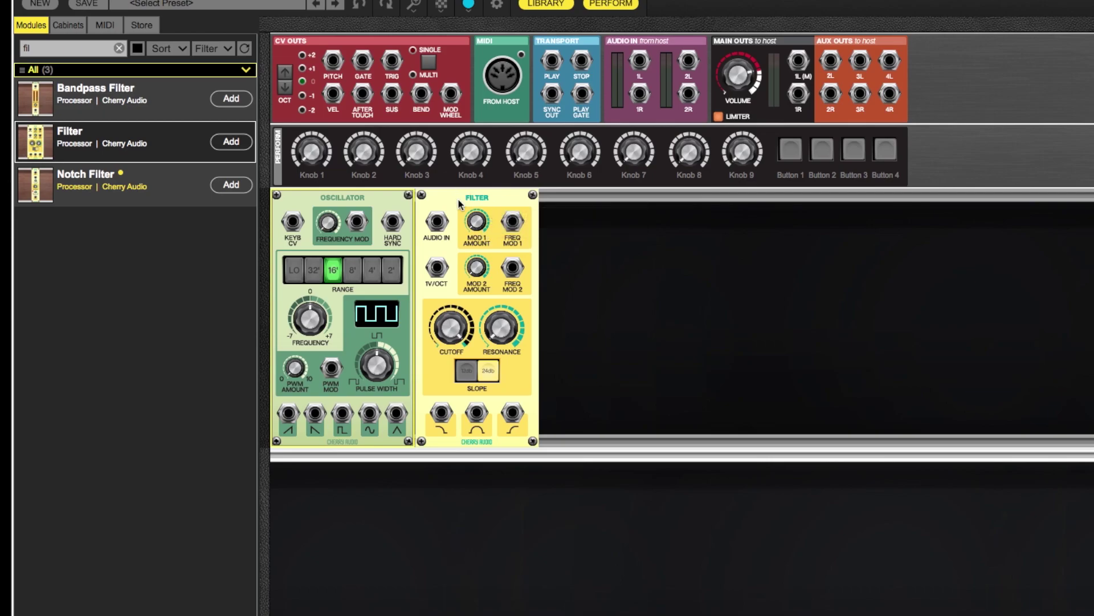
click(459, 374)
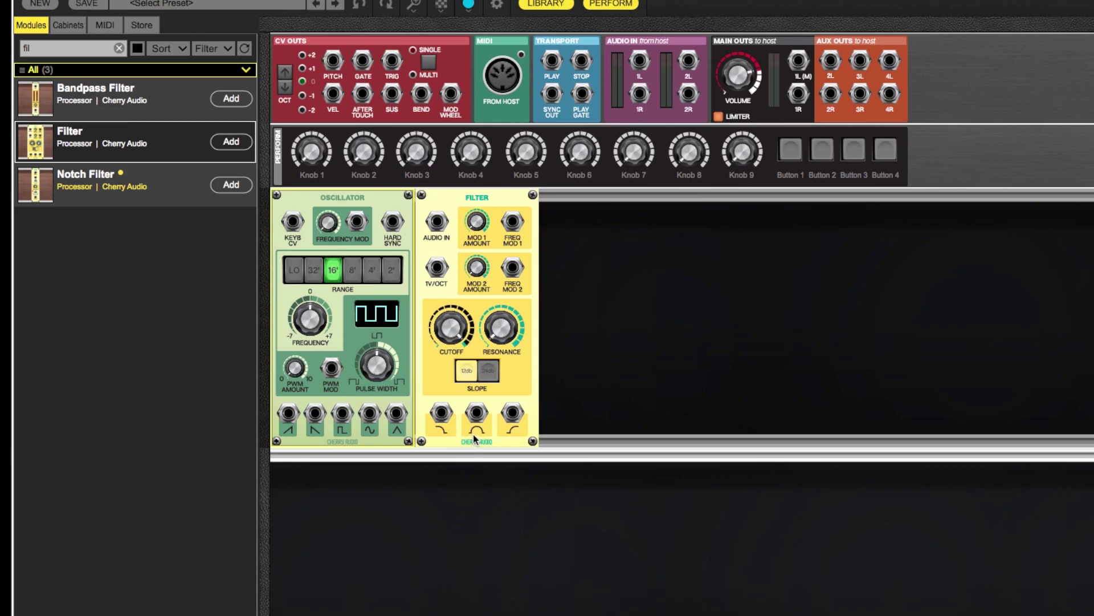
click(488, 371)
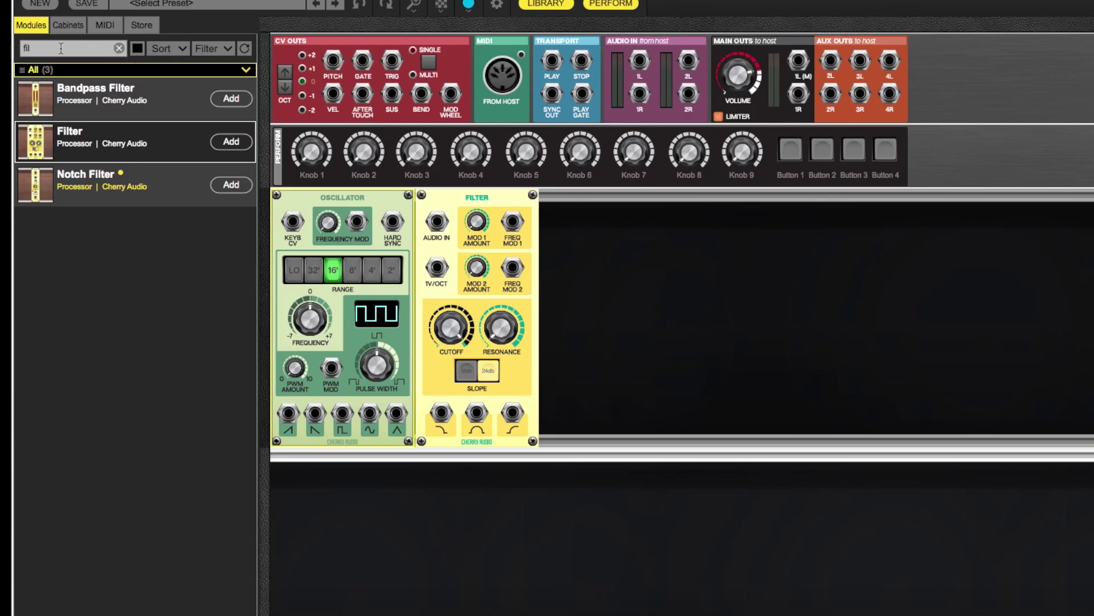
Search the modules for "env" and add the Envelope Generator beside the Filter
click(119, 49)
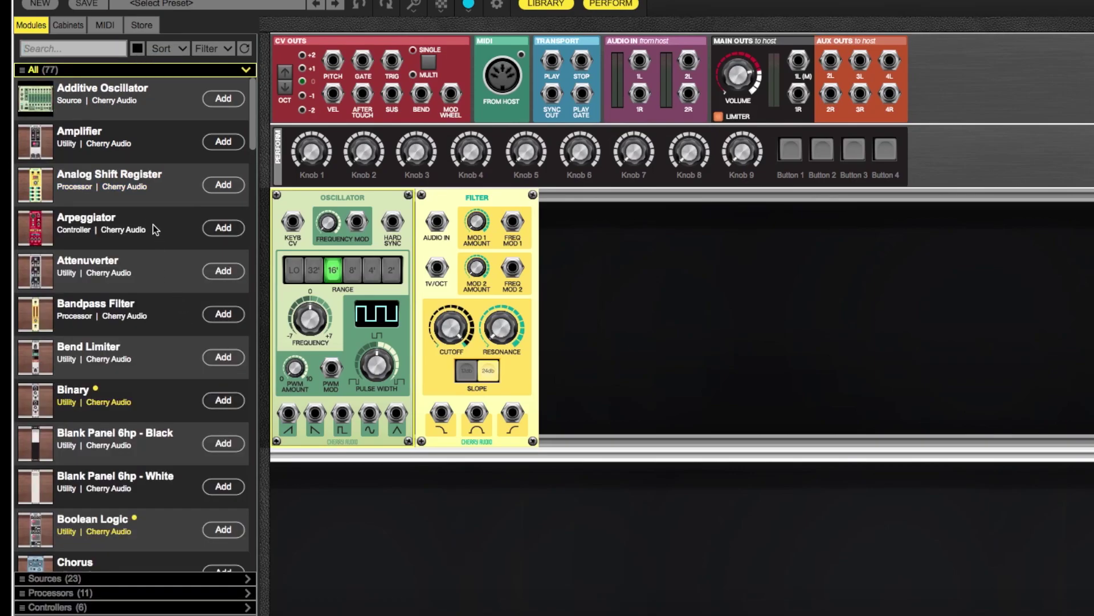
scroll(151, 227, down, 8)
text(am)
key(BackSpace)
key(BackSpace)
text(env)
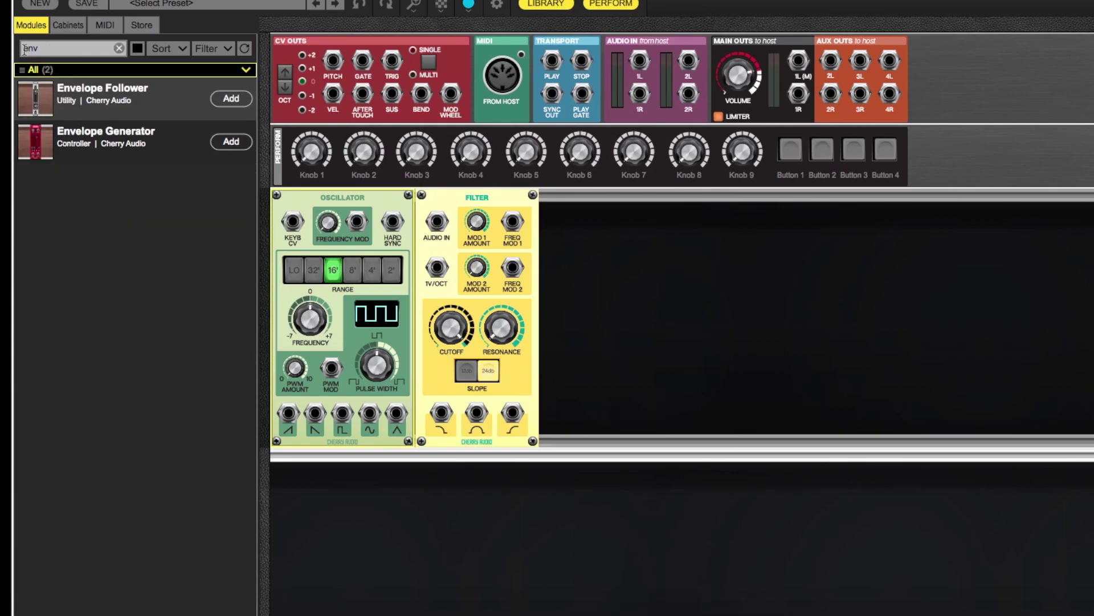
double_click(68, 146)
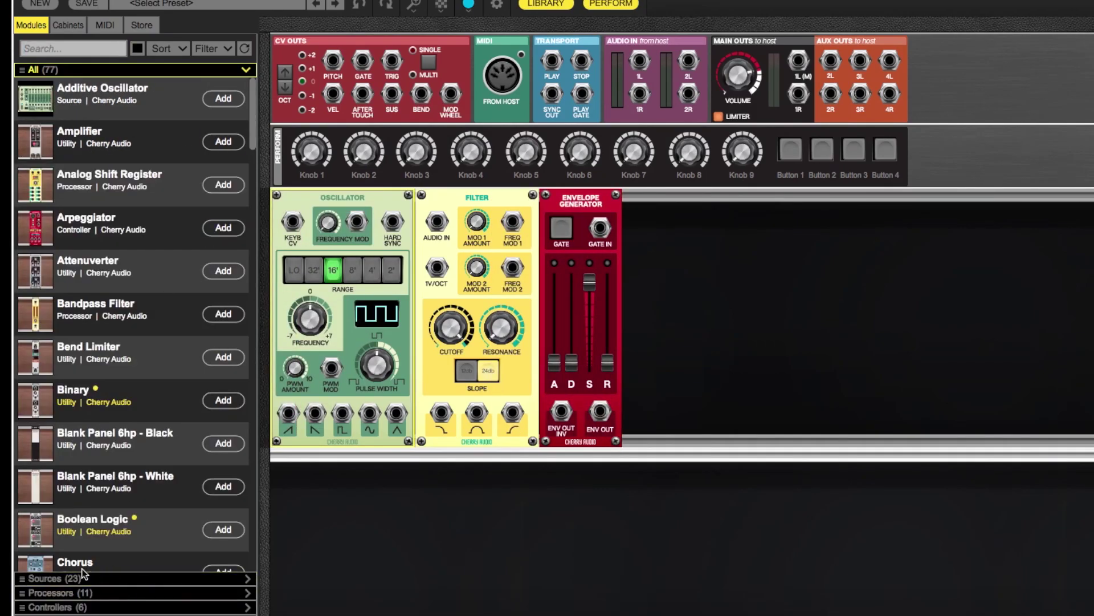
Find the Amplifier among all modules and add it beside the Envelope Generator
click(40, 593)
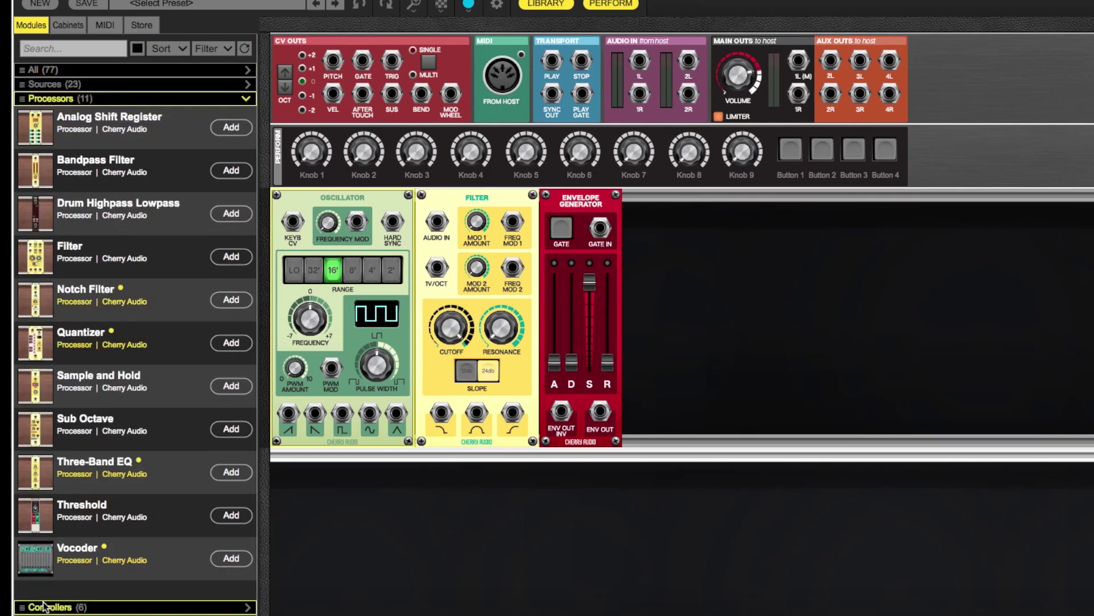
click(107, 69)
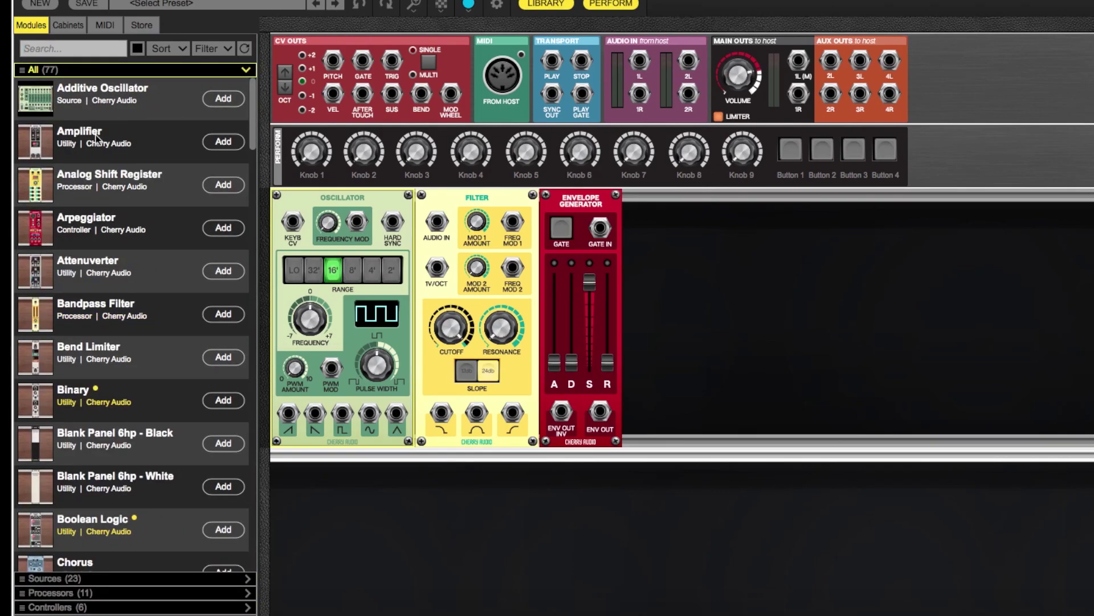
double_click(75, 140)
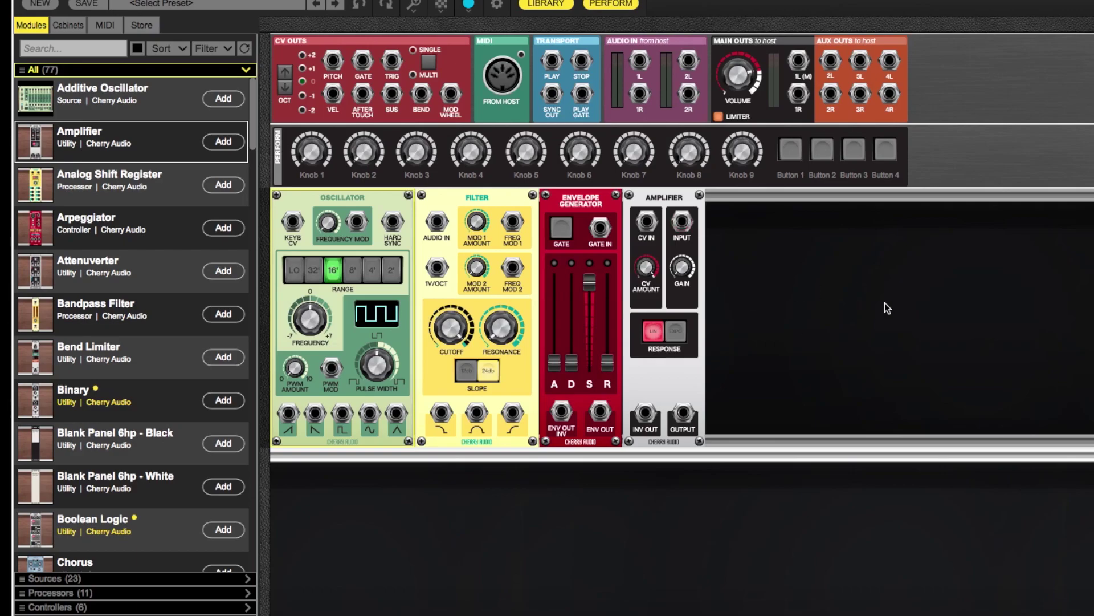
Patch the Pitch CV output to the Oscillator's Keyb CV input and the Gate output to the Envelope Generator's Gate In
scroll(627, 171, right, 1)
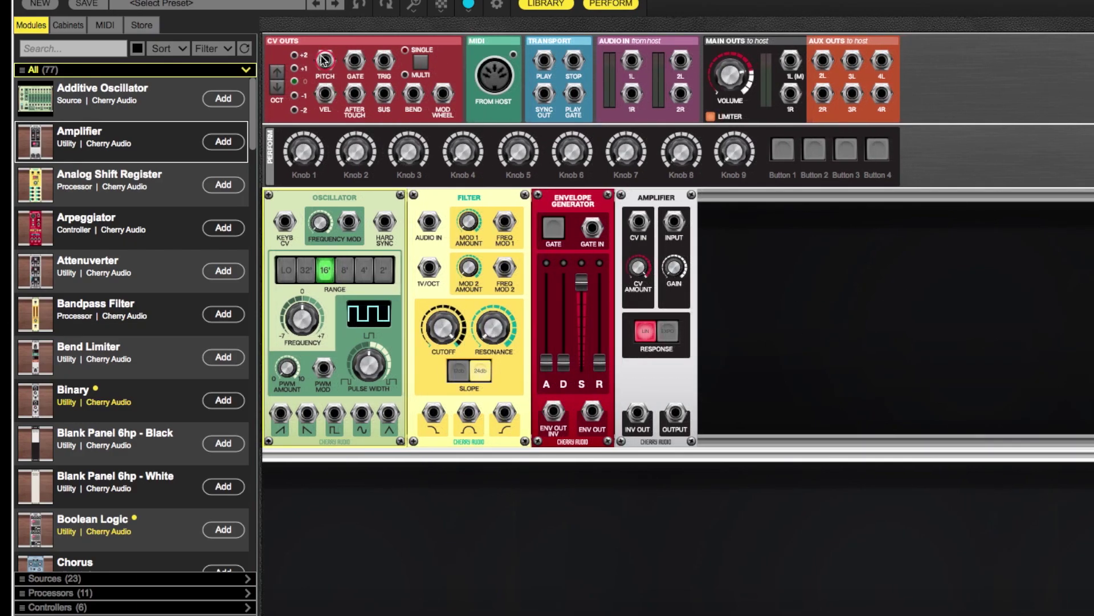
drag(325, 59, 286, 223)
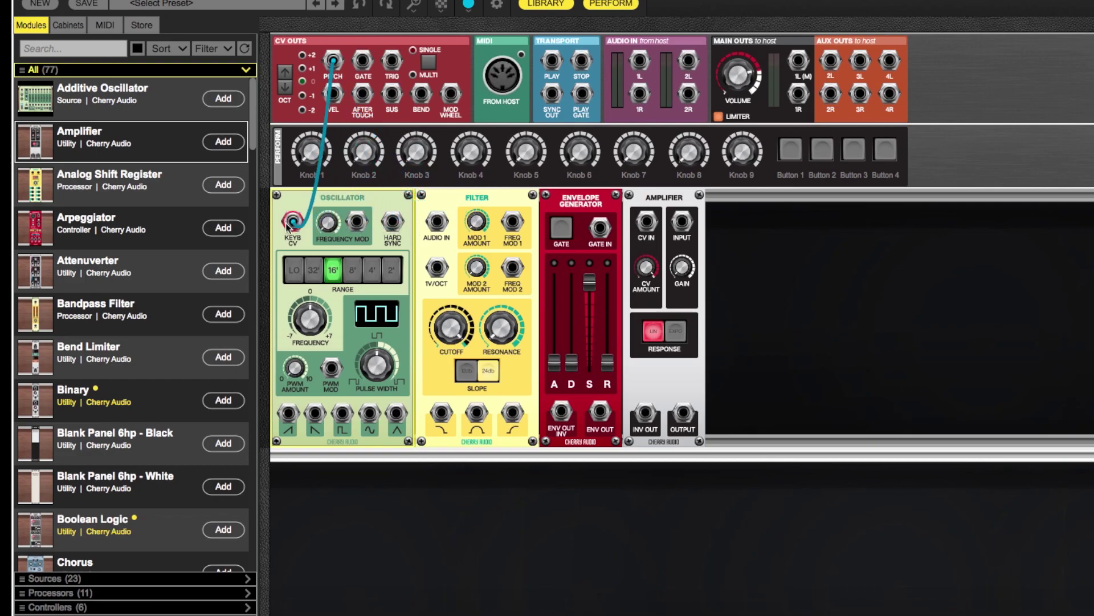
drag(363, 61, 595, 233)
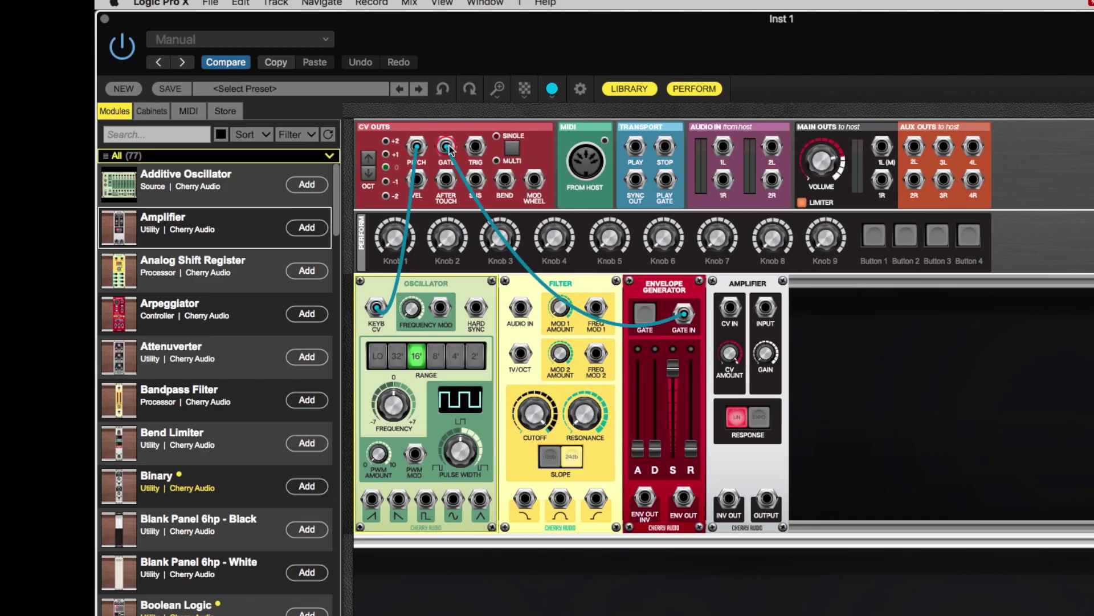
Change the color of the gate cable running to the Envelope Generator to green
click(552, 88)
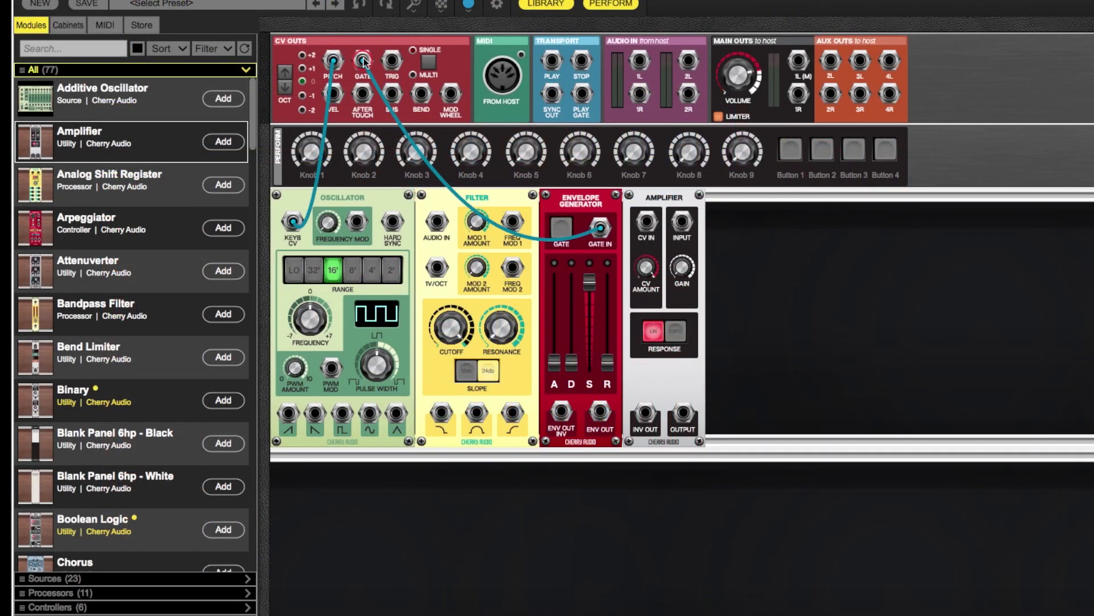
right_click(447, 147)
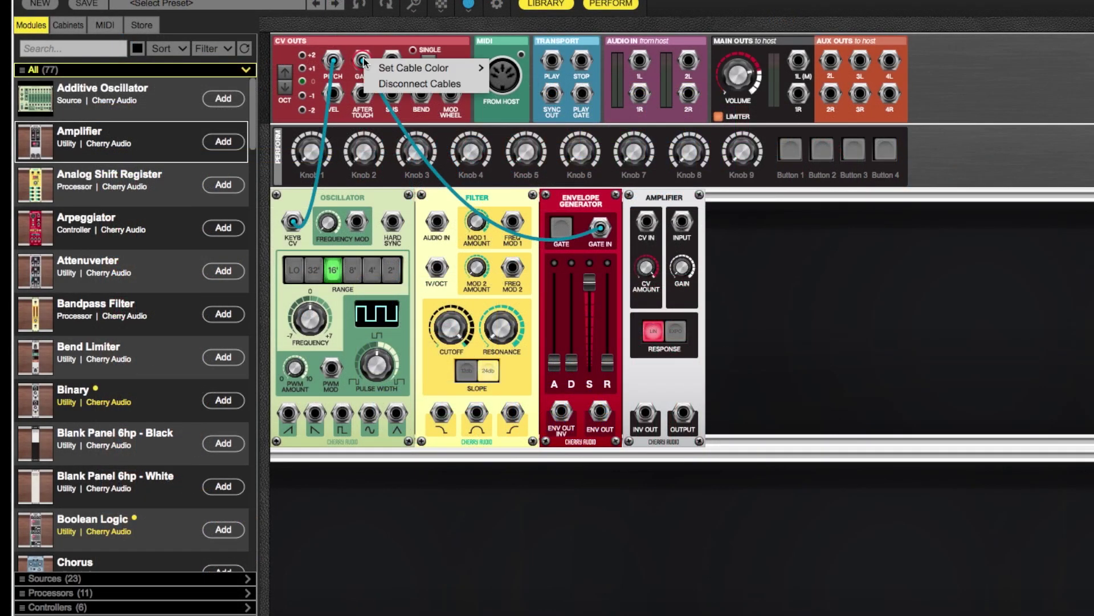
mouse_move(377, 69)
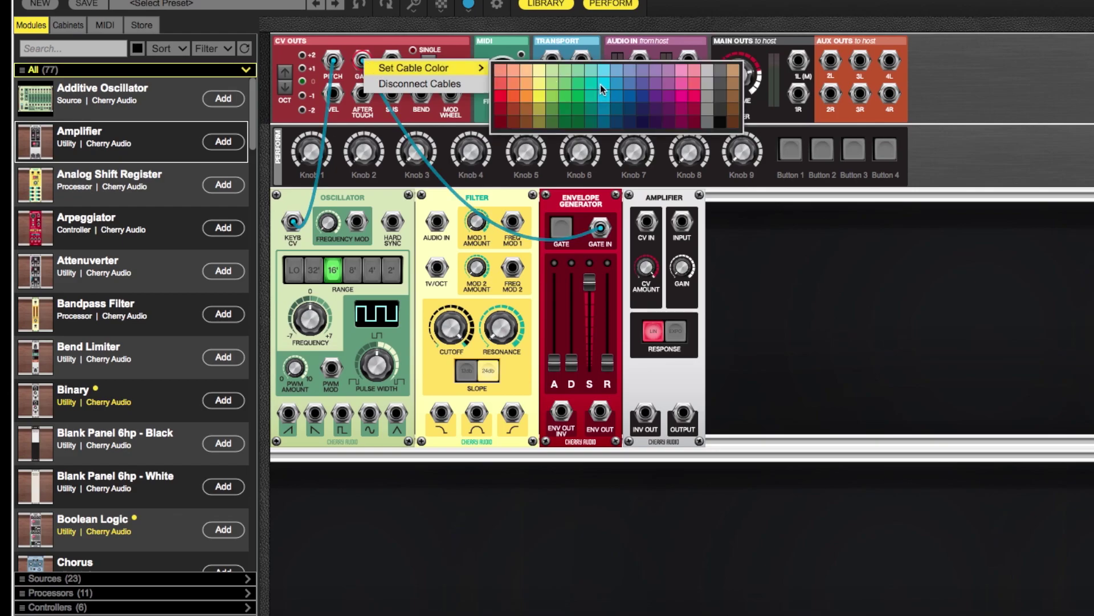
click(577, 98)
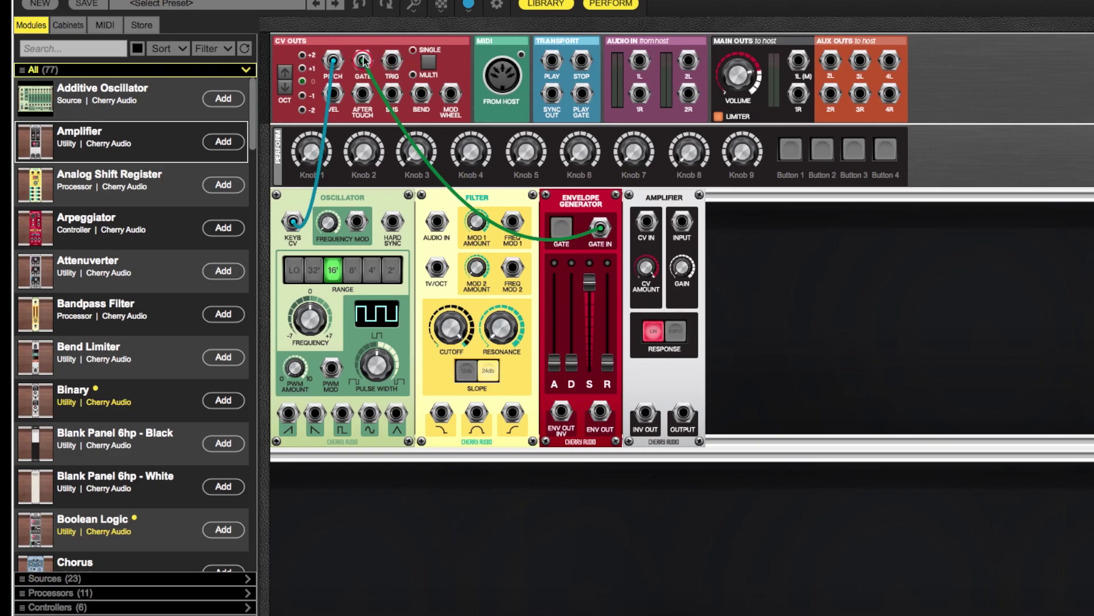
Try pulling another cable from the Gate output's expanded jacks toward the Filter's frequency modulation inputs
scroll(364, 62, right, 1)
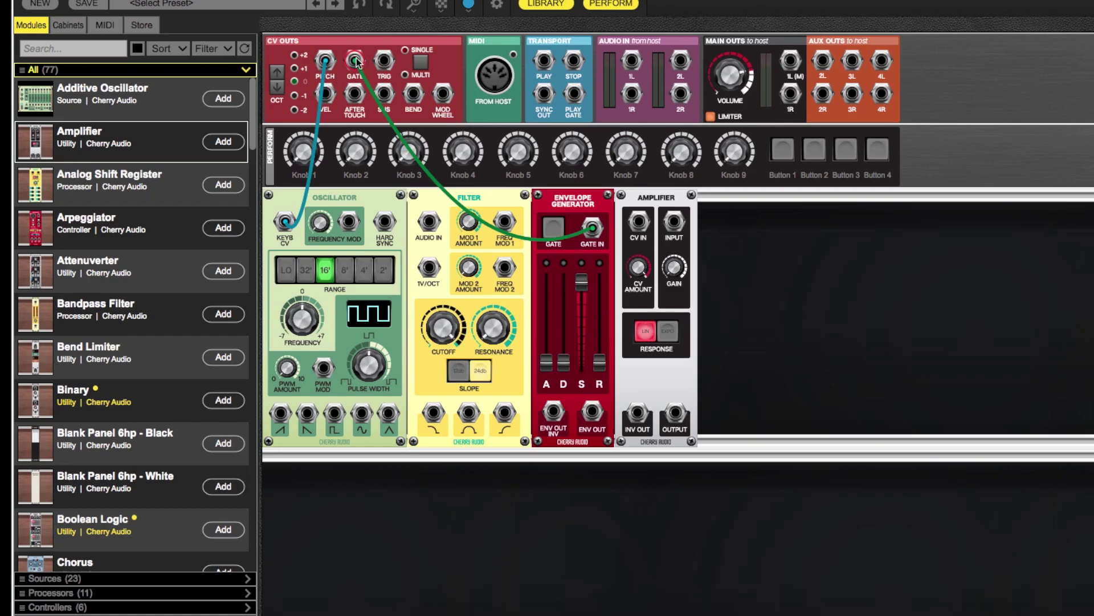
click(356, 60)
mouse_move(352, 65)
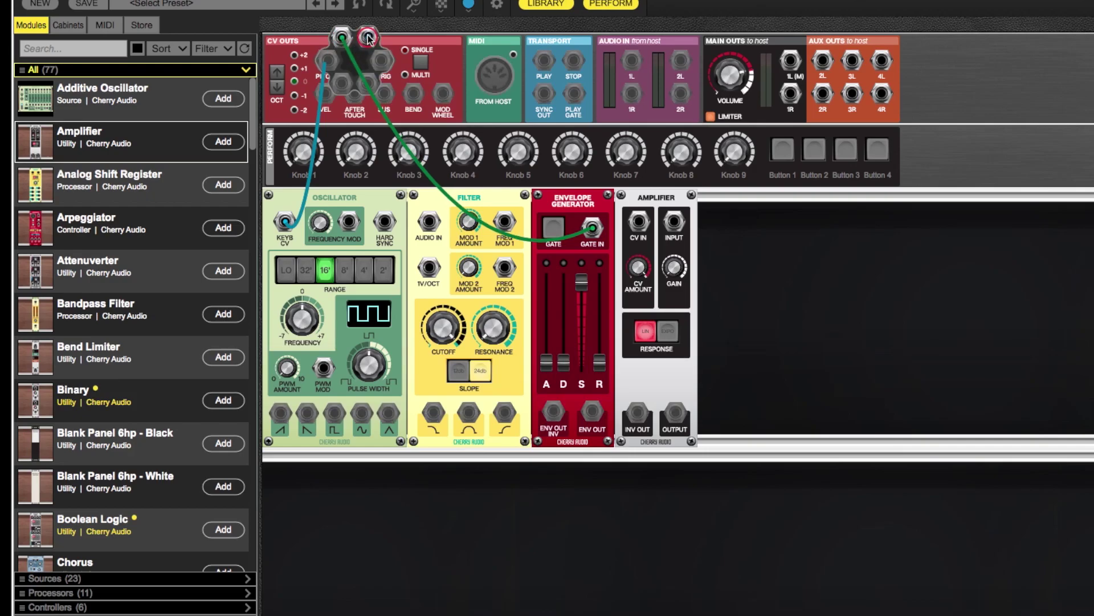
drag(367, 37, 511, 203)
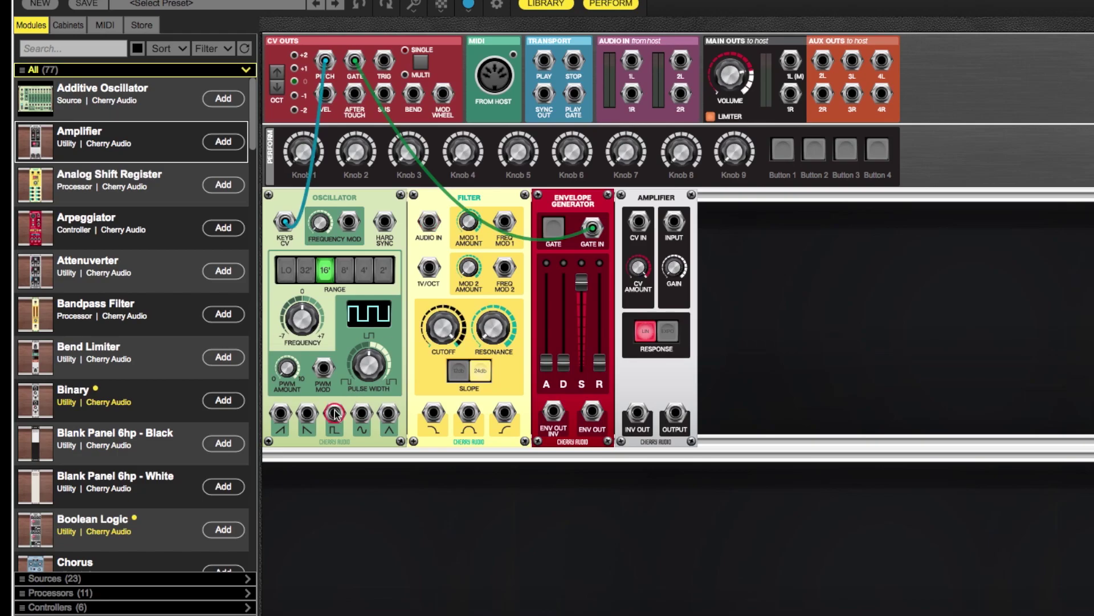
Patch the audio path from the Oscillator's pulse output through the Filter's lowpass output and the Amplifier to main output 1L (M)
drag(334, 412, 428, 223)
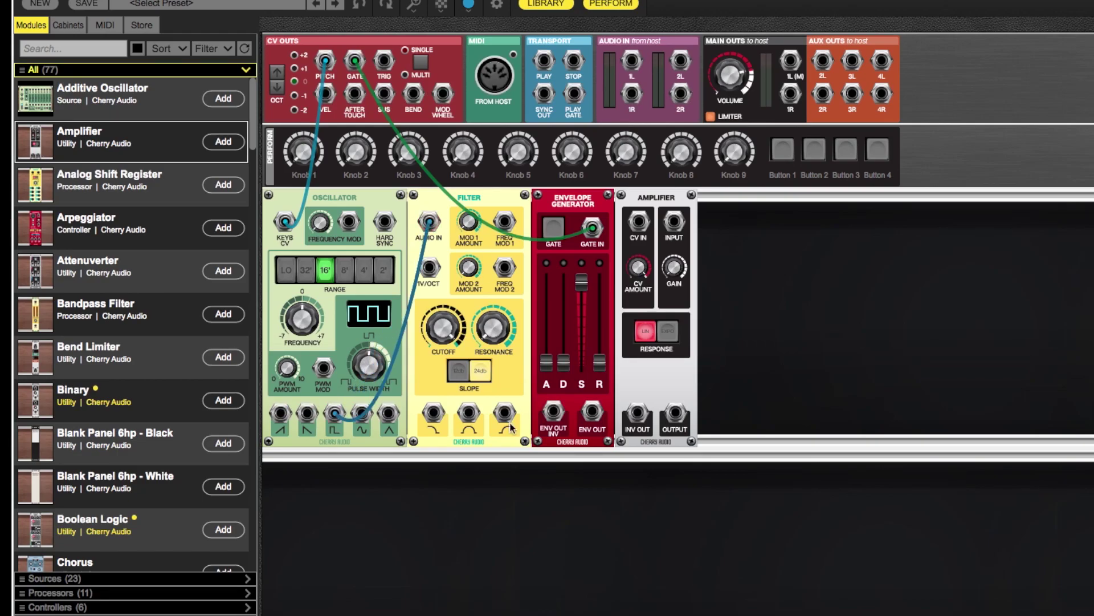
drag(433, 413, 671, 232)
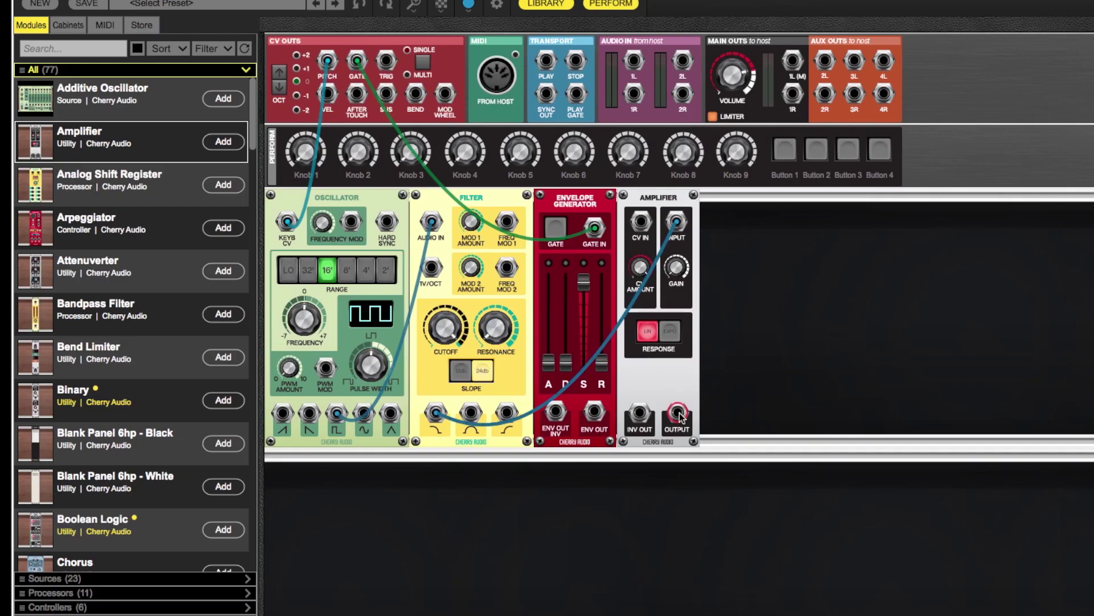
drag(678, 412, 792, 66)
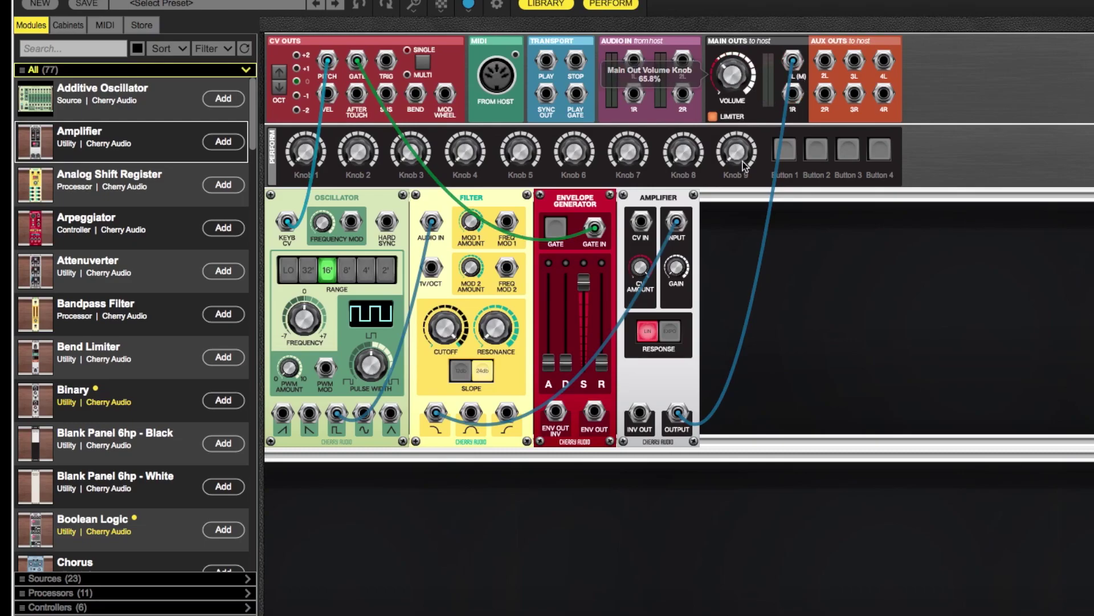
Test the signal by raising the Amplifier's input gain to about 25%, and bring the gain back down
scroll(850, 234, left, 1)
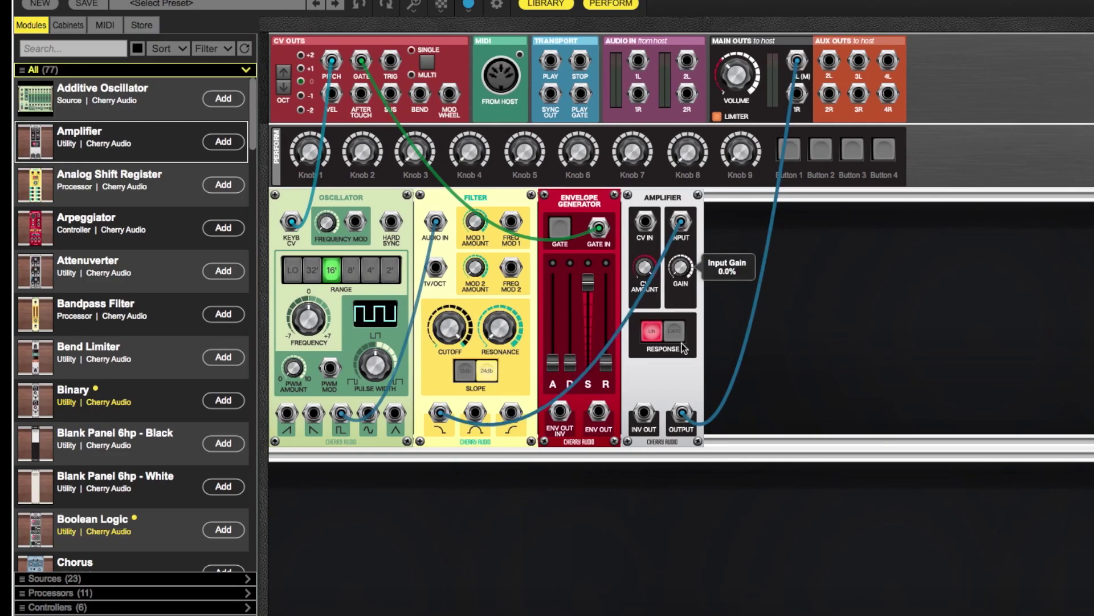
drag(688, 281, 689, 223)
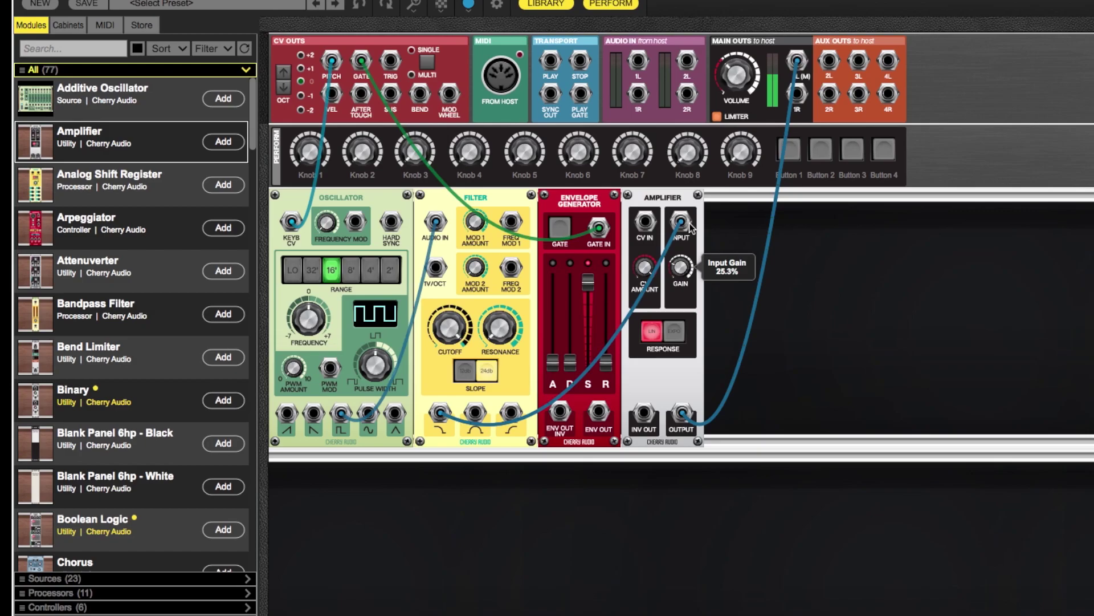
drag(689, 223, 691, 360)
Patch the Envelope Generator's Env Out to the Amplifier's CV In and shape the envelope with lower sustain and longer attack and release
scroll(692, 285, right, 1)
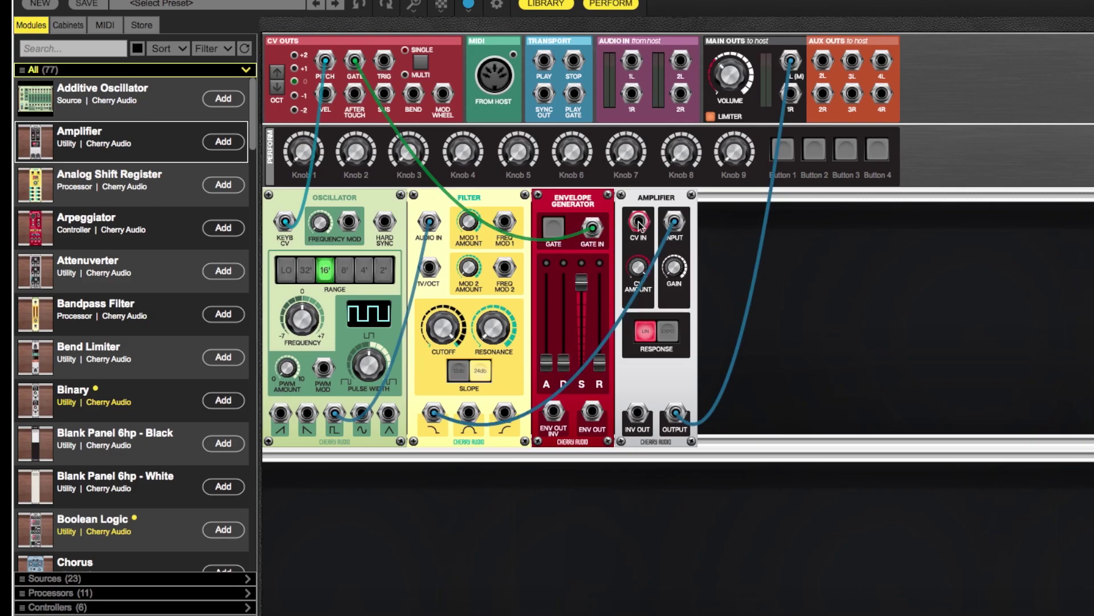
drag(597, 403, 638, 223)
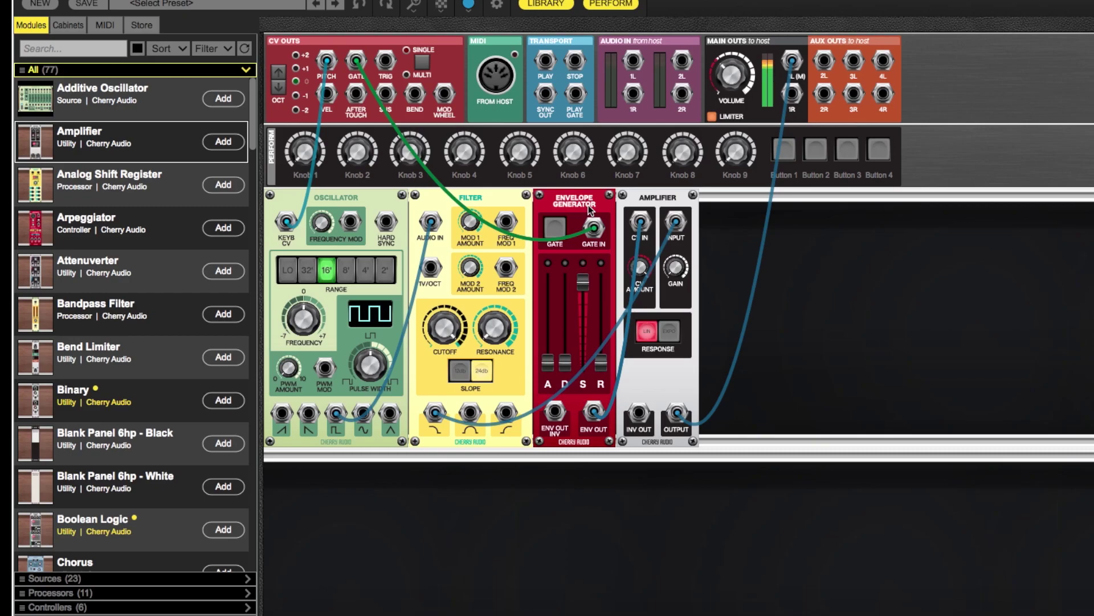
drag(583, 278, 582, 295)
drag(547, 362, 555, 326)
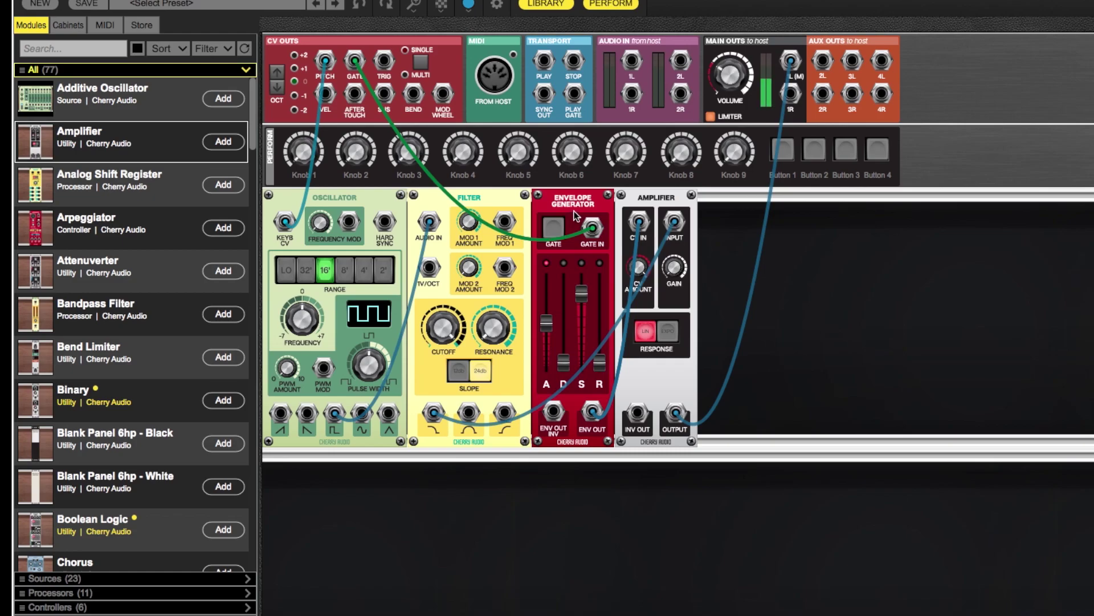
drag(602, 363, 607, 320)
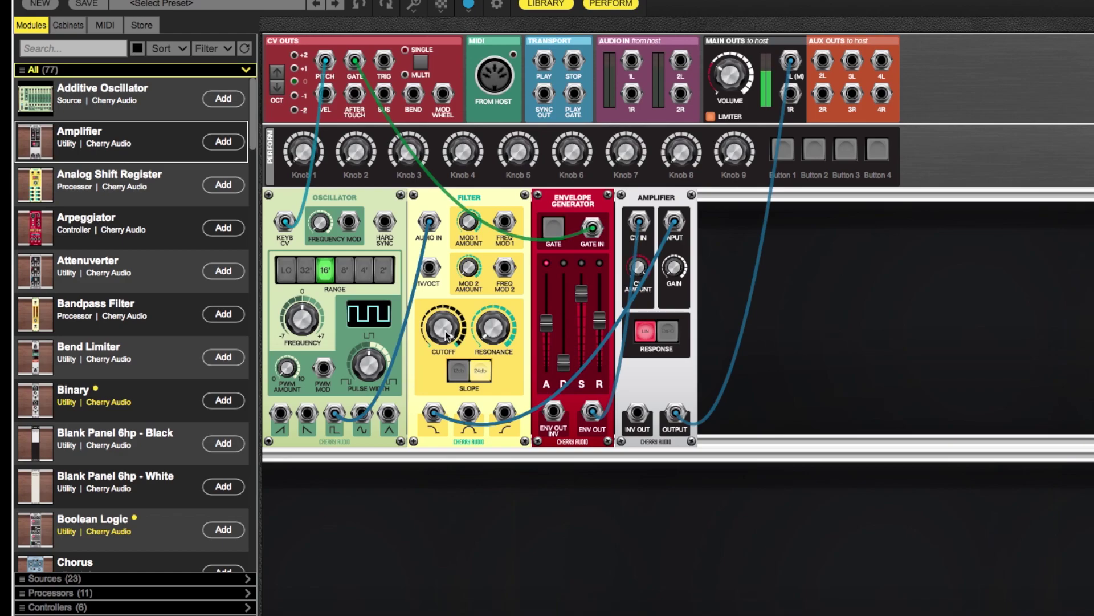
Sweep the Filter's cutoff frequency down and back up through about 7133 Hz
drag(451, 327, 449, 403)
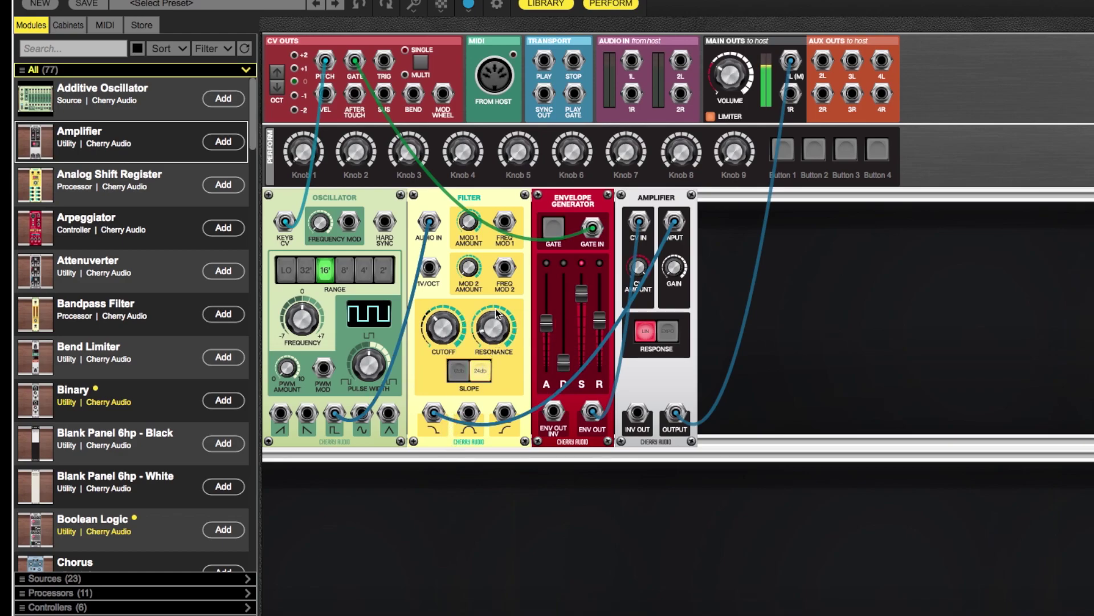
drag(450, 326, 462, 272)
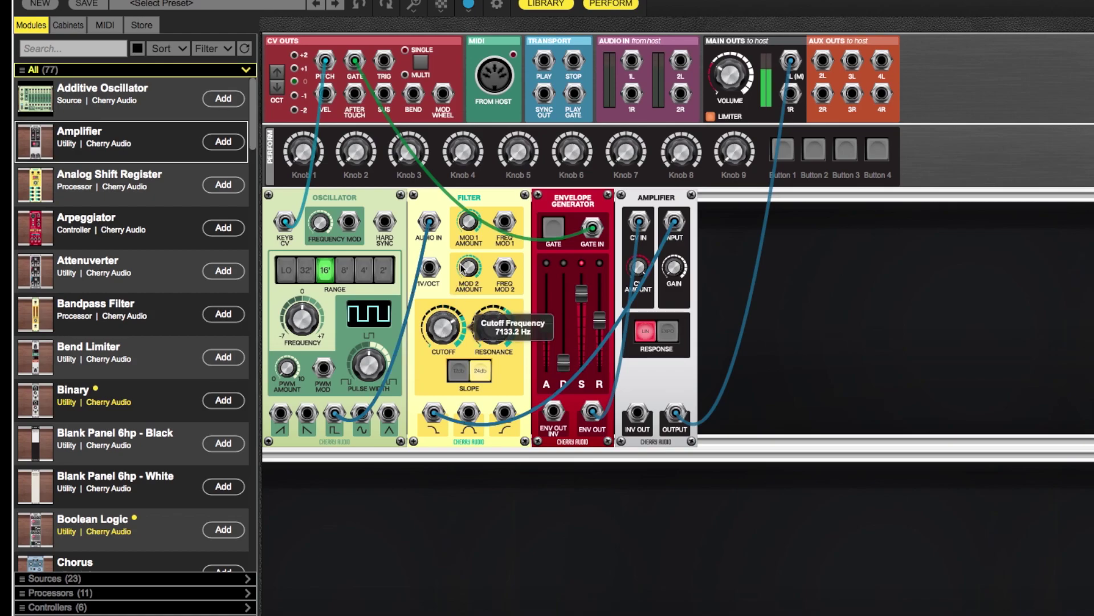
drag(456, 327, 447, 296)
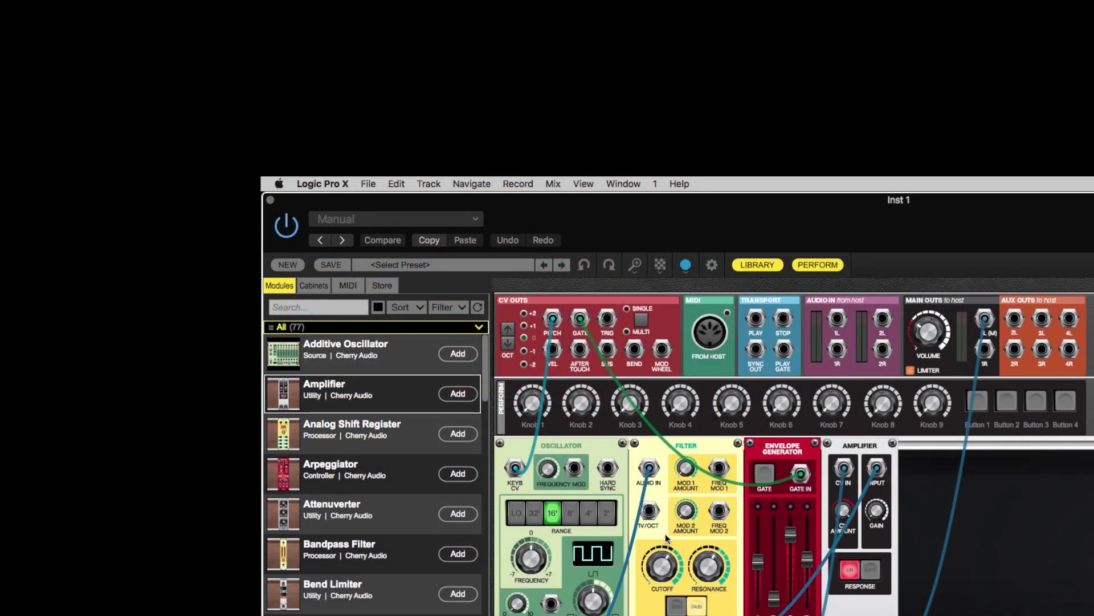
Save the patch as an instrument preset named TestPatch in the User Presets collection under the MS Patches category
click(333, 265)
click(589, 328)
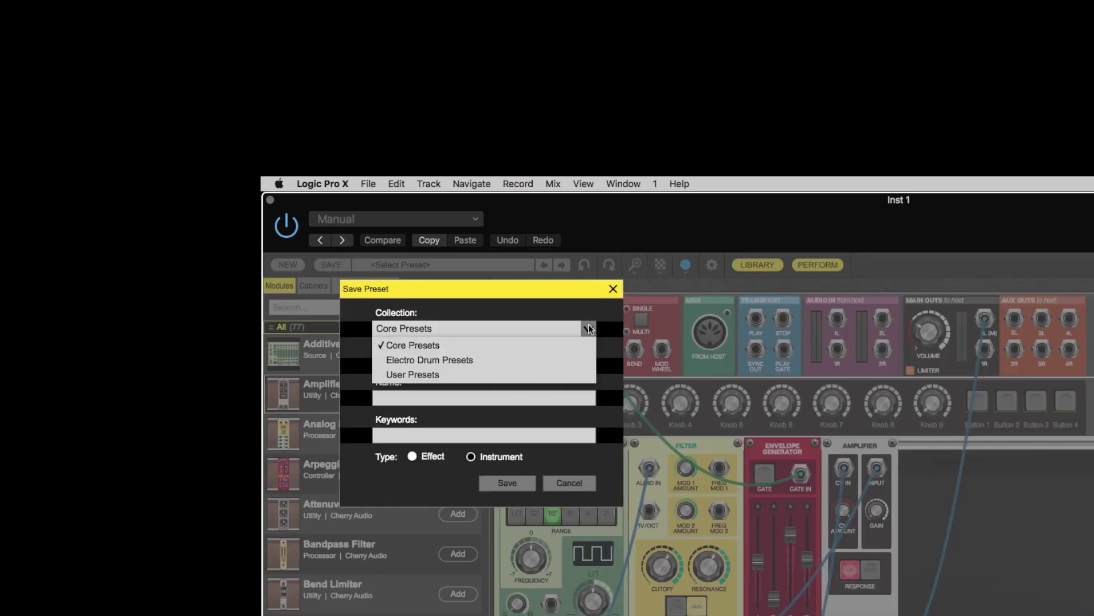
click(480, 375)
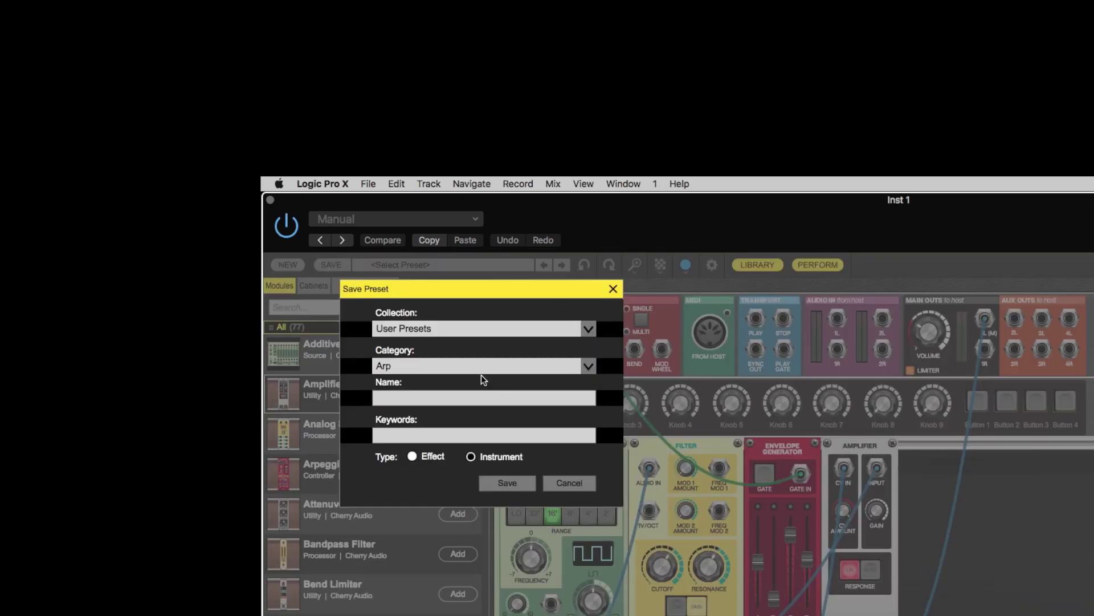
click(587, 366)
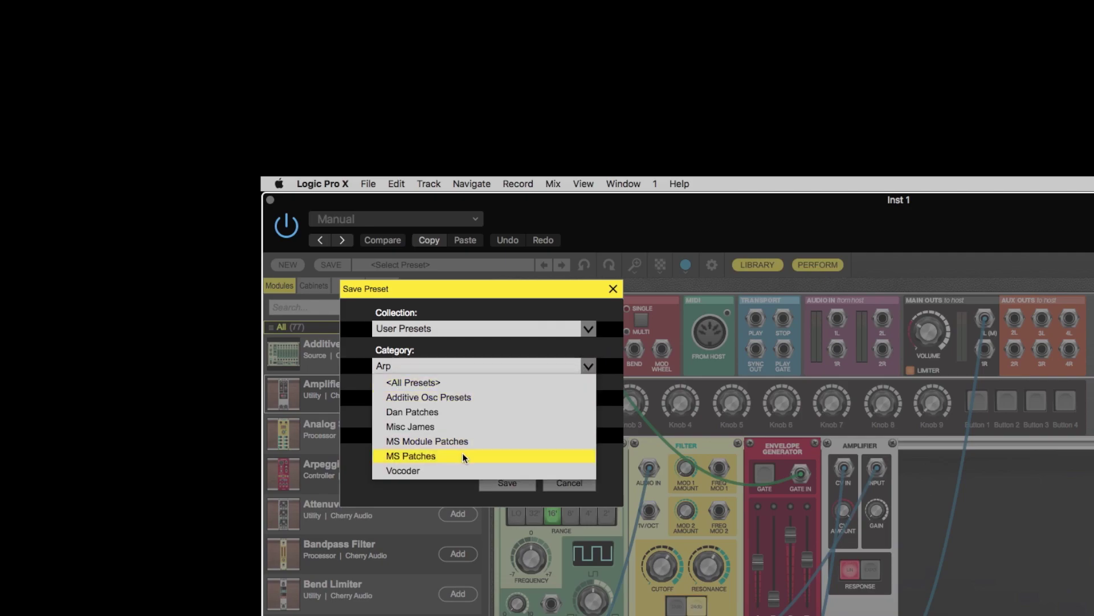
click(505, 454)
click(430, 398)
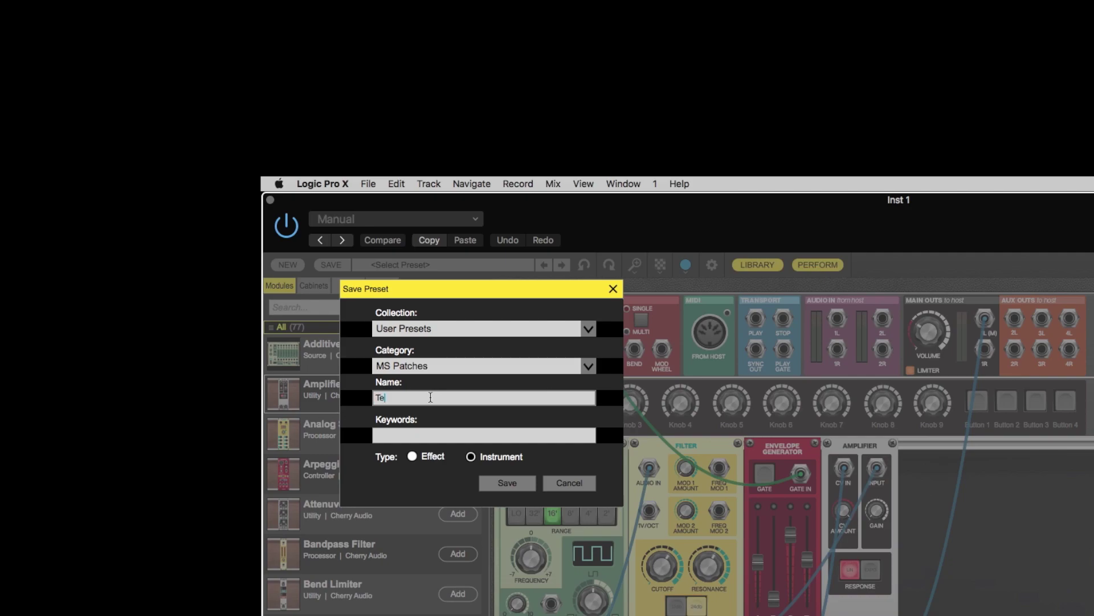
click(507, 482)
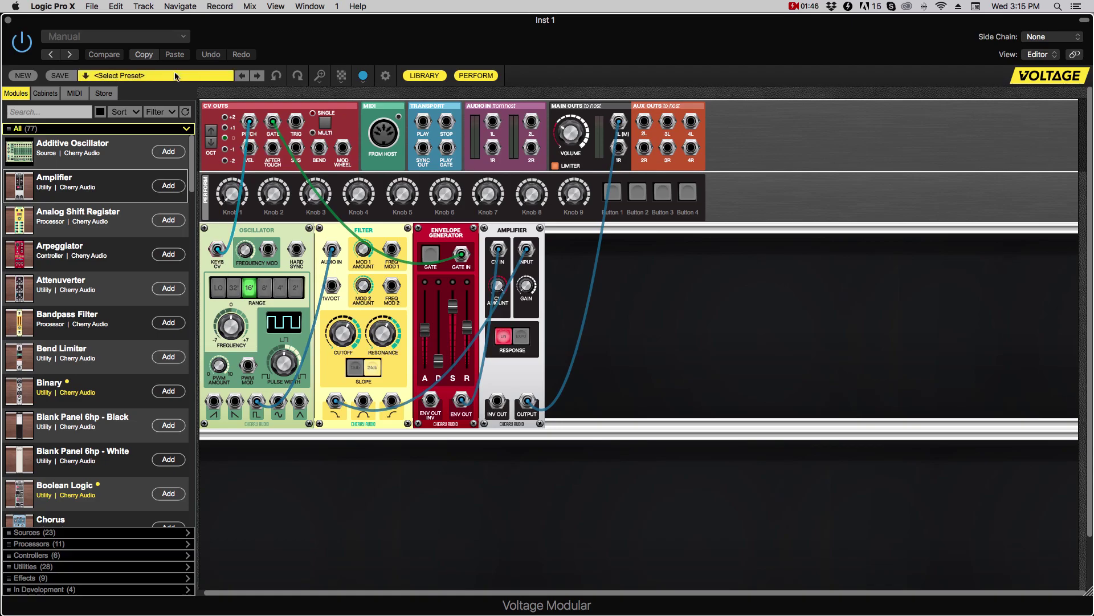
Load the TestPatch preset from the MS Patches category of the user presets
click(146, 76)
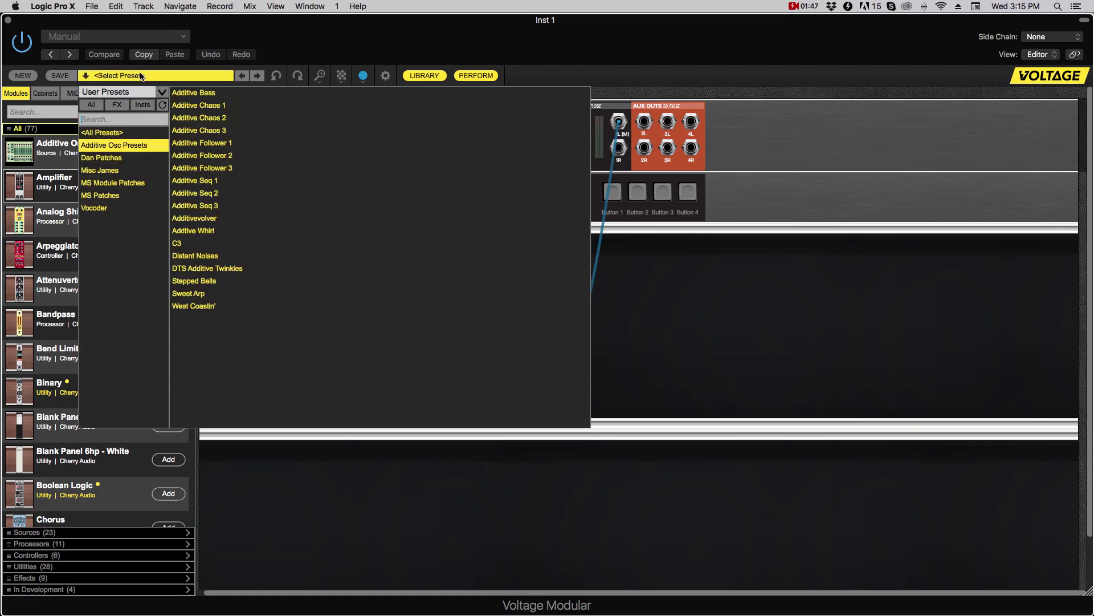
click(113, 196)
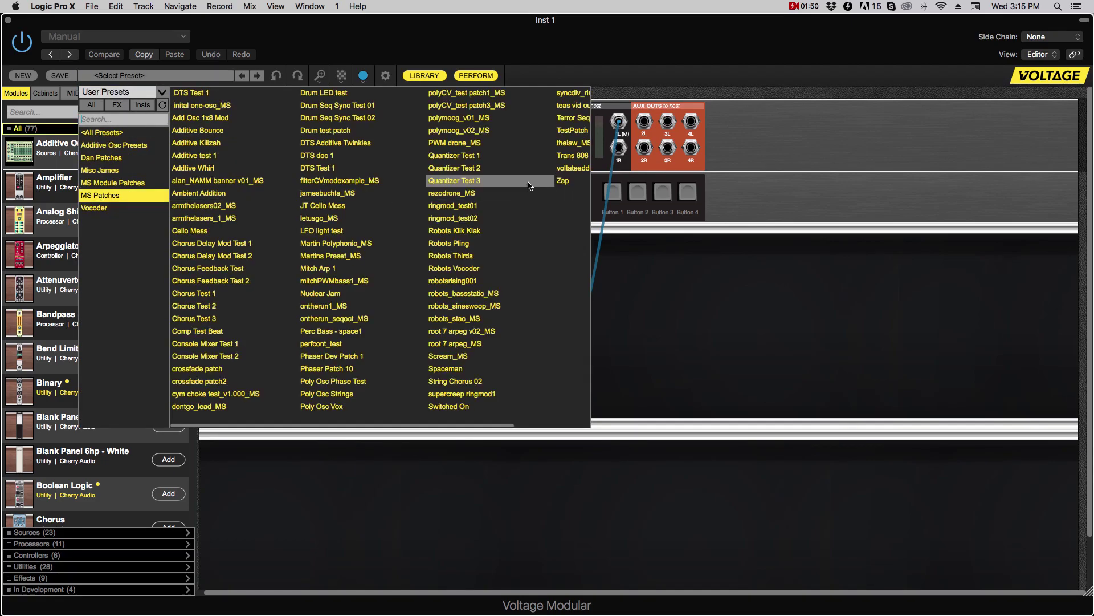
click(573, 131)
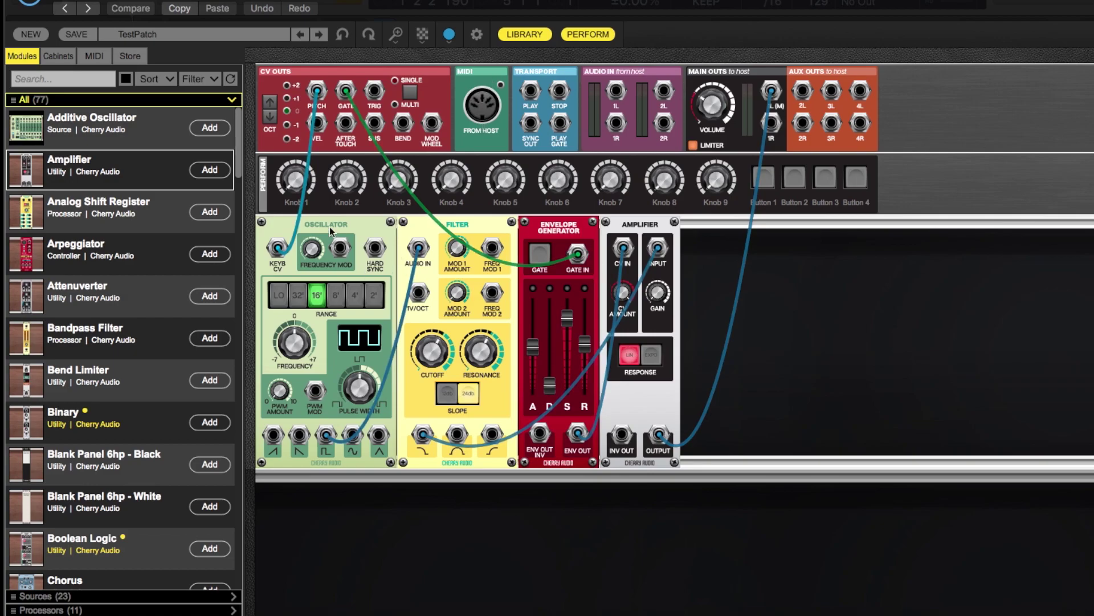
Remove the Oscillator module from the patch
scroll(326, 226, right, 1)
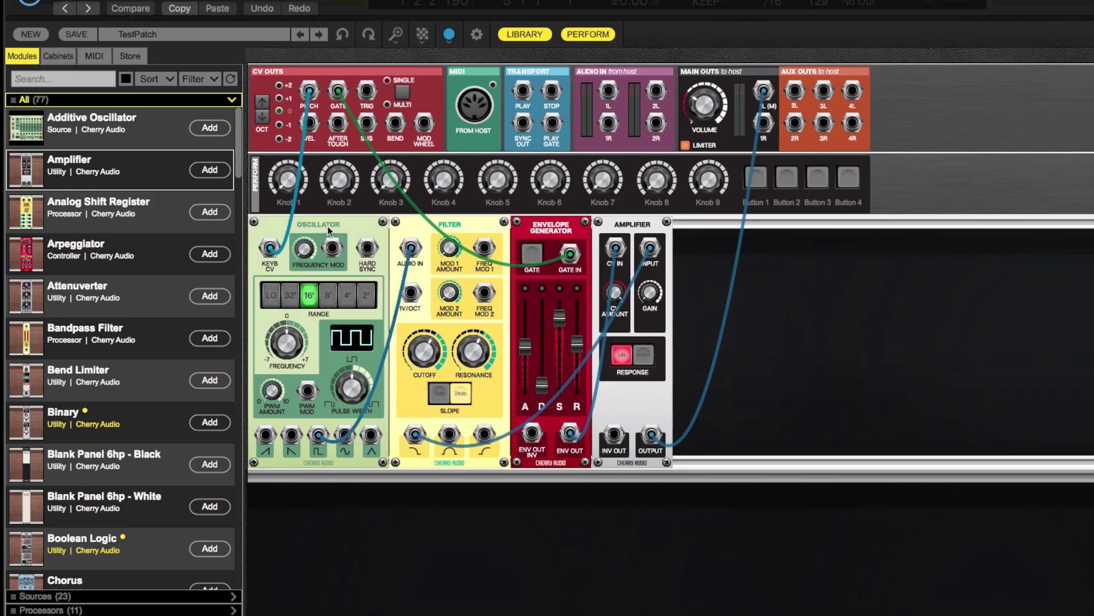
right_click(327, 225)
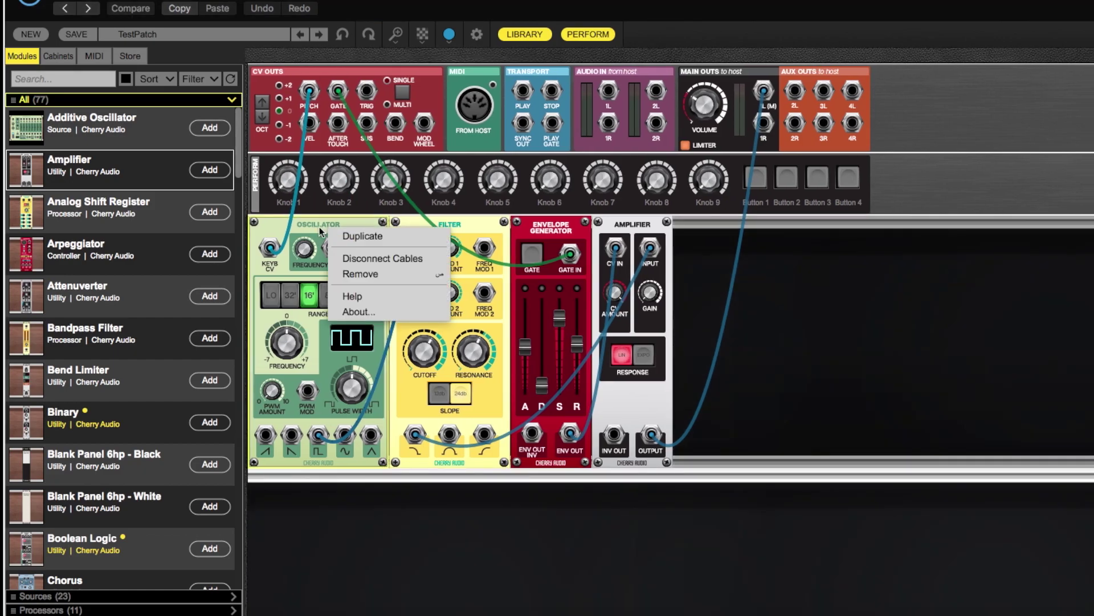
click(383, 276)
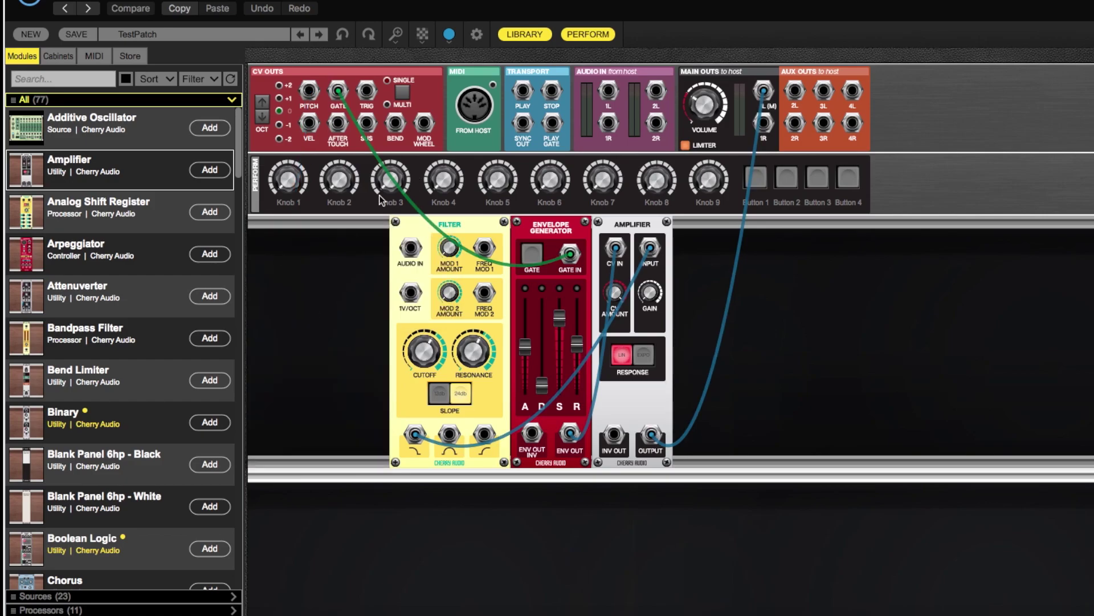
Search the module library for "poly", place a Poly Oscillator before the Filter, and patch MIDI From Host to its MIDI In
click(45, 76)
text(poly)
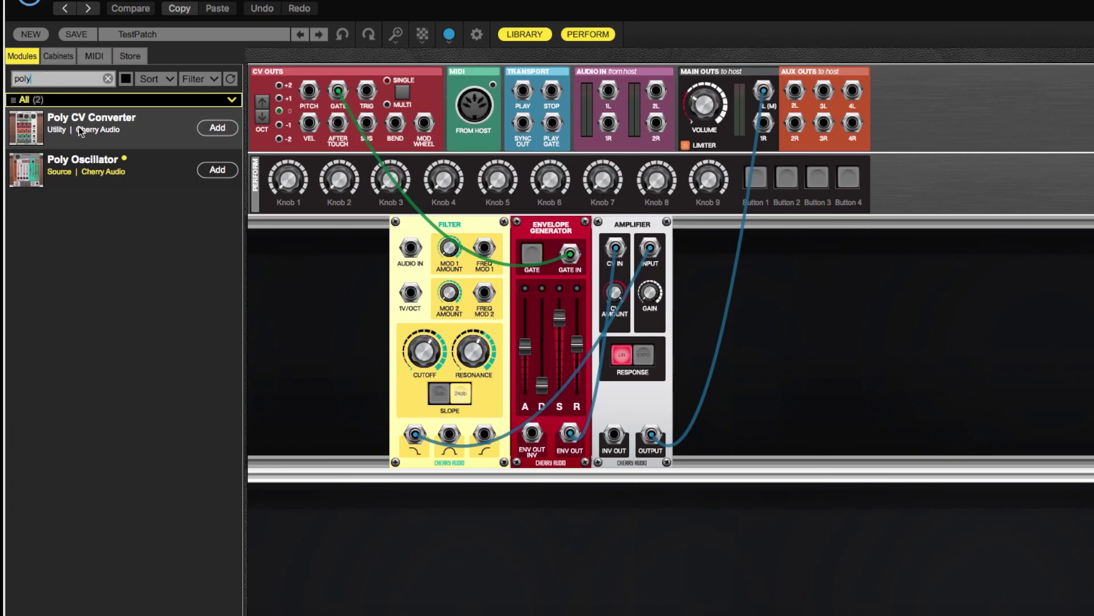
mouse_move(83, 164)
mouse_down()
mouse_move(336, 234)
mouse_move(436, 225)
mouse_up()
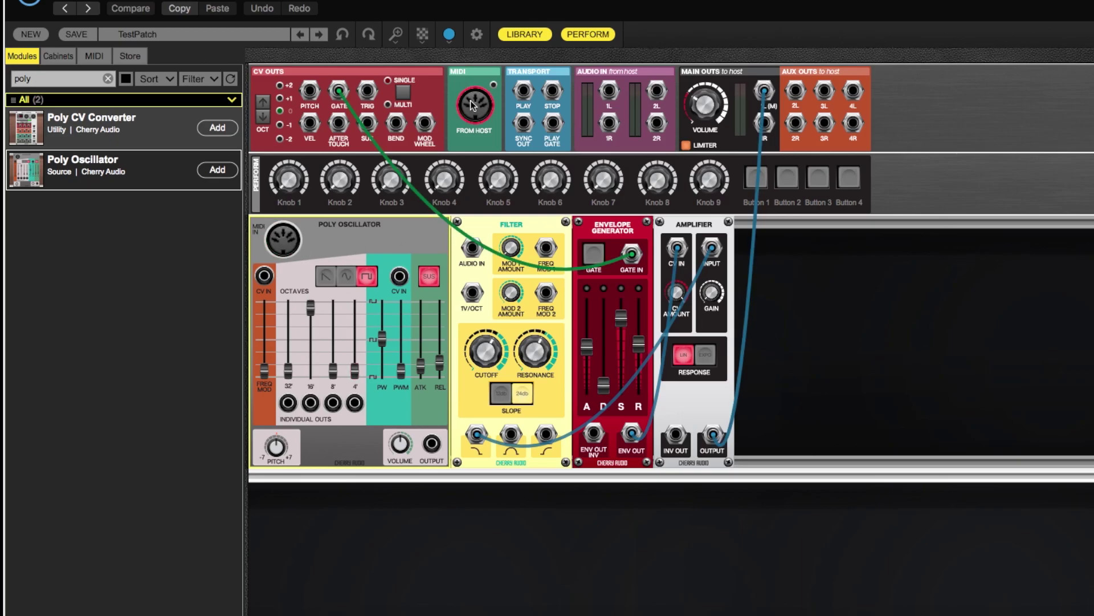
drag(480, 108, 288, 245)
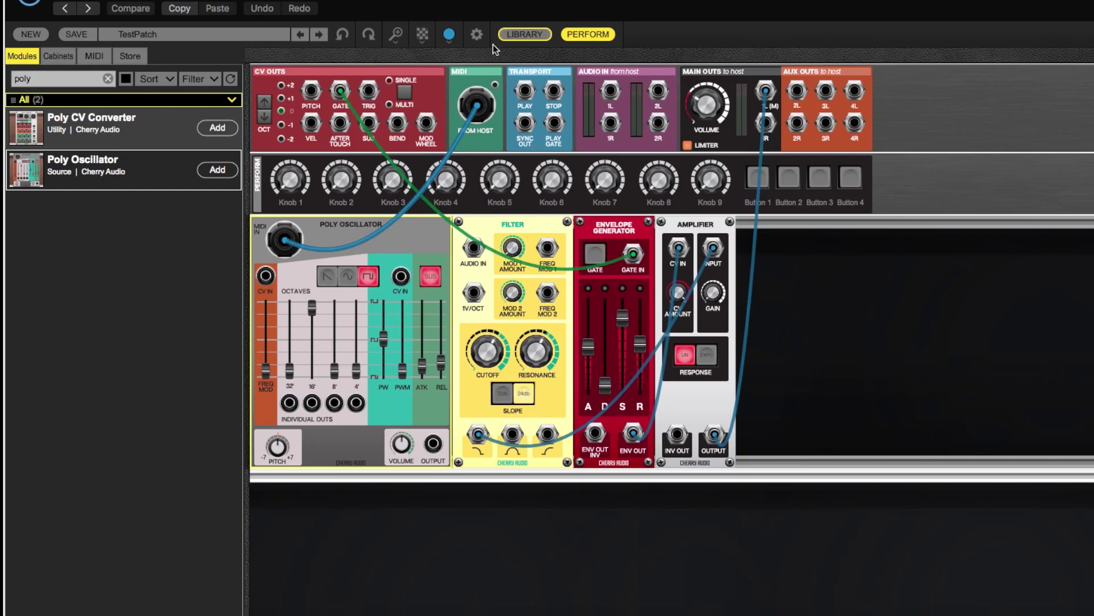
mouse_move(473, 109)
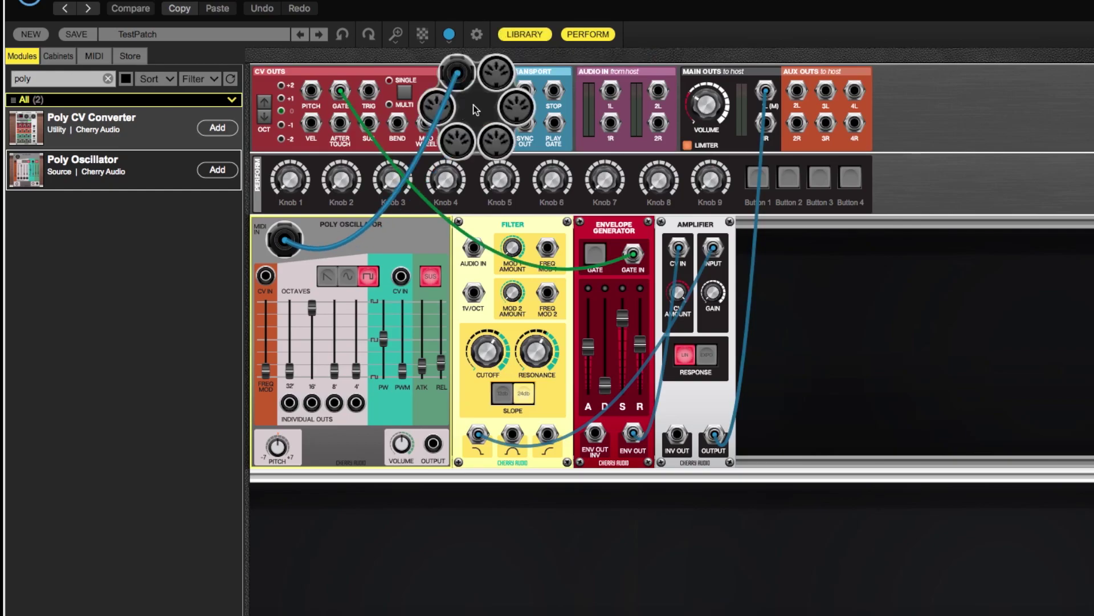
Disconnect the Gate cable and remove the Envelope Generator and Amplifier modules together
drag(341, 91, 376, 132)
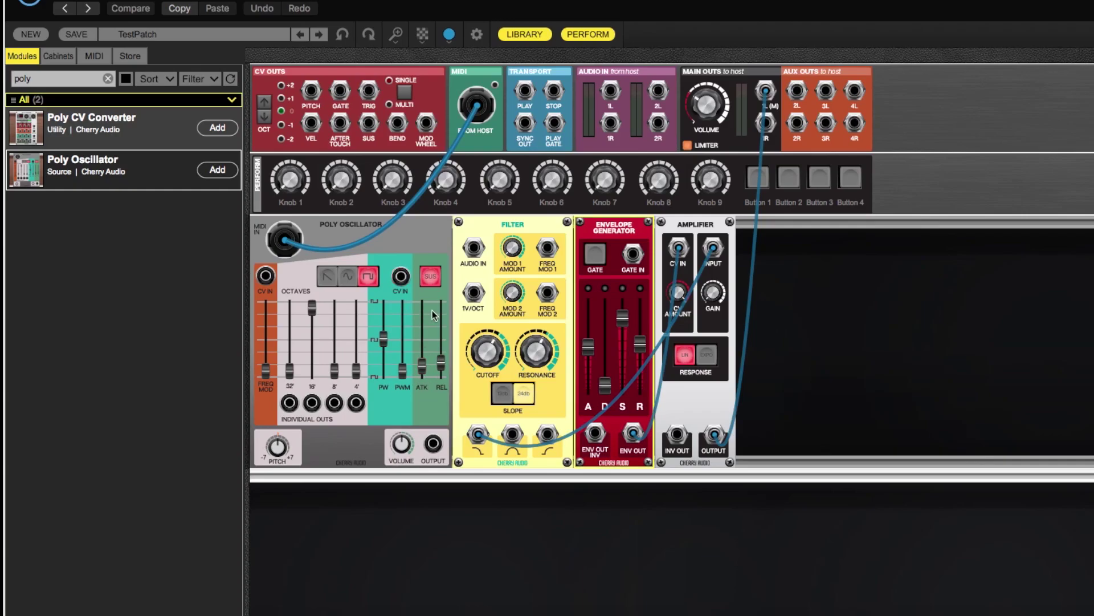
click(688, 226)
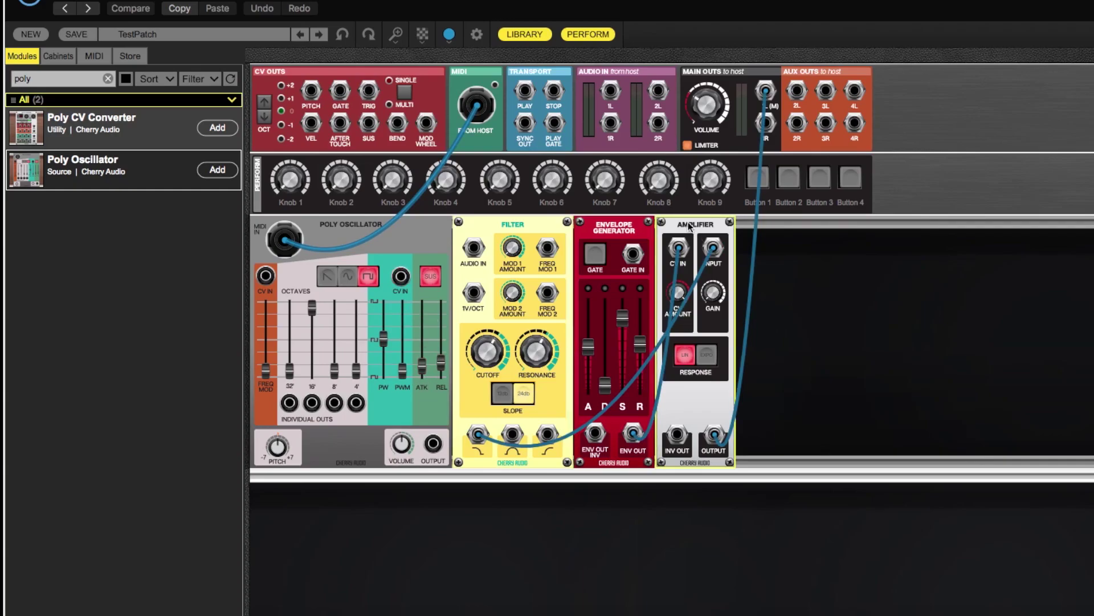
click(739, 243)
drag(794, 238, 614, 267)
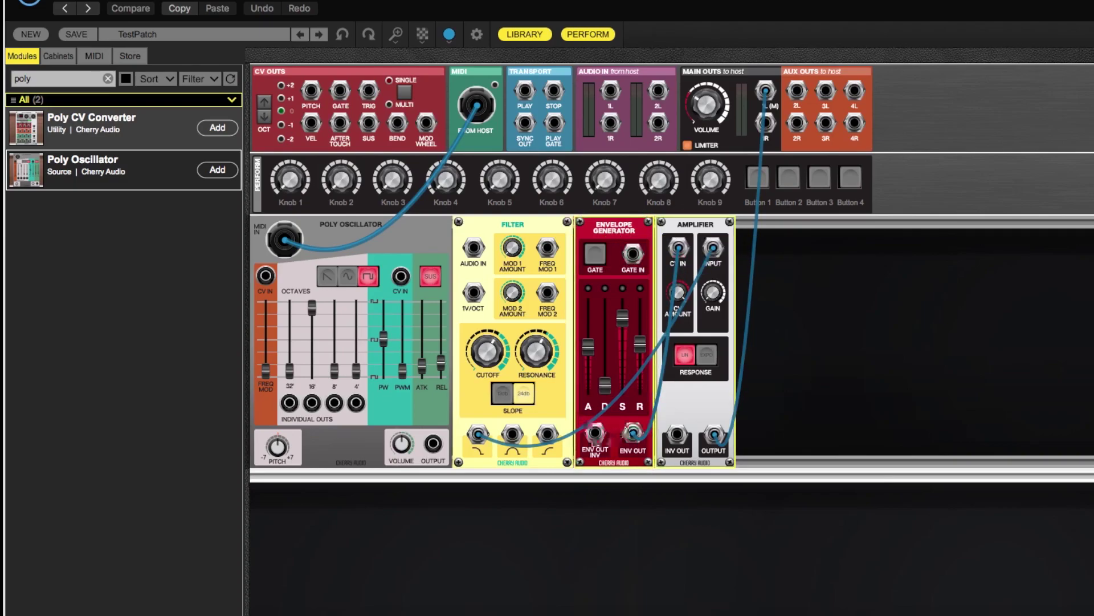
right_click(625, 234)
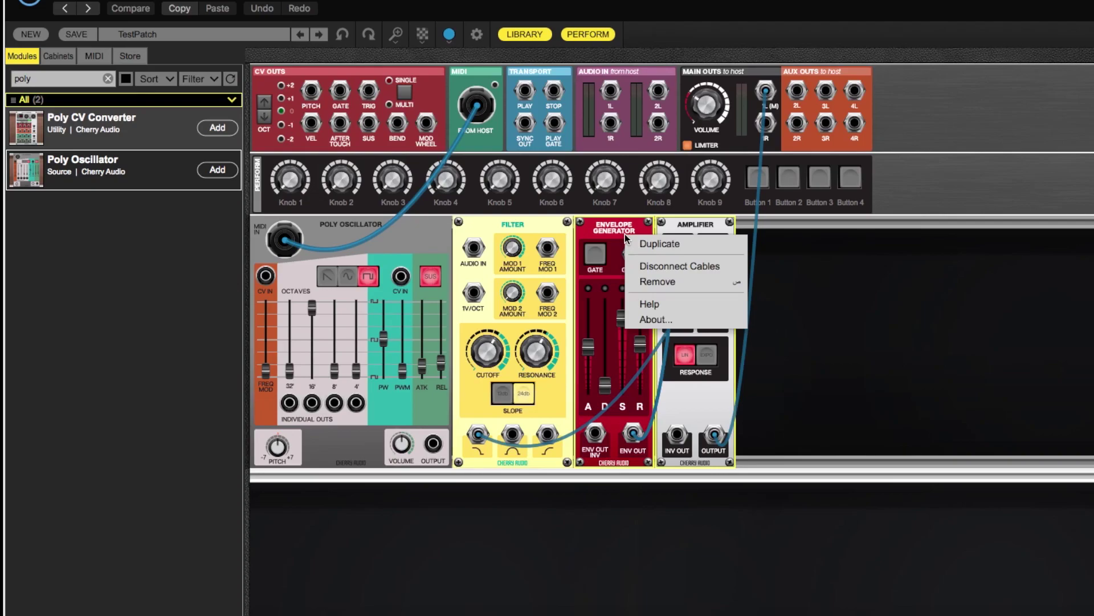
click(661, 282)
Move the Filter aside, then patch the Poly Oscillator's Output to Main Out 1L and switch it to the sawtooth waveform
drag(505, 221, 862, 217)
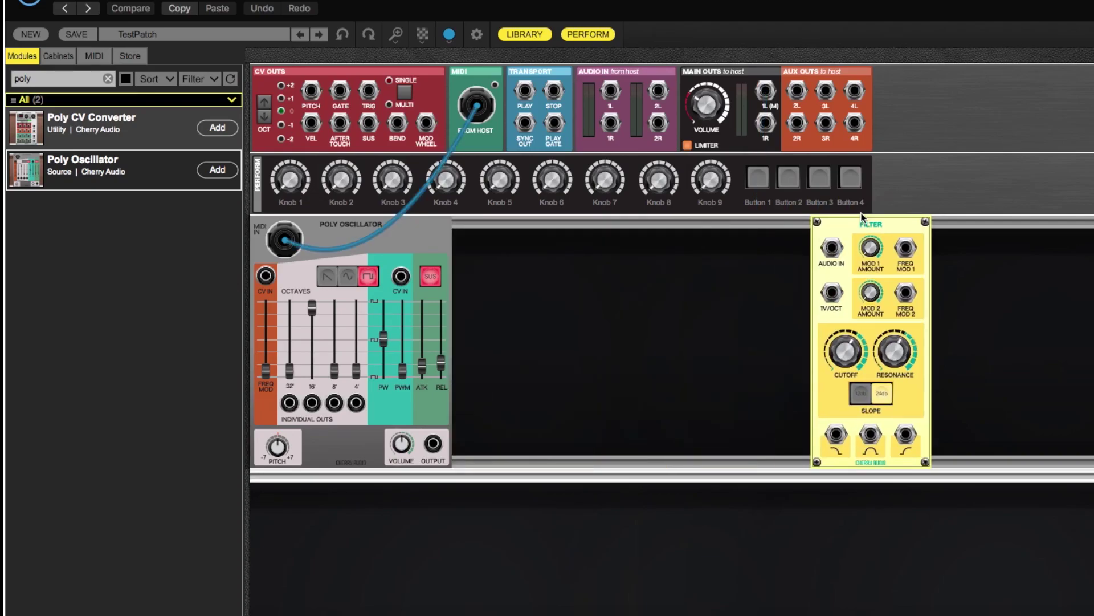
drag(433, 445, 764, 92)
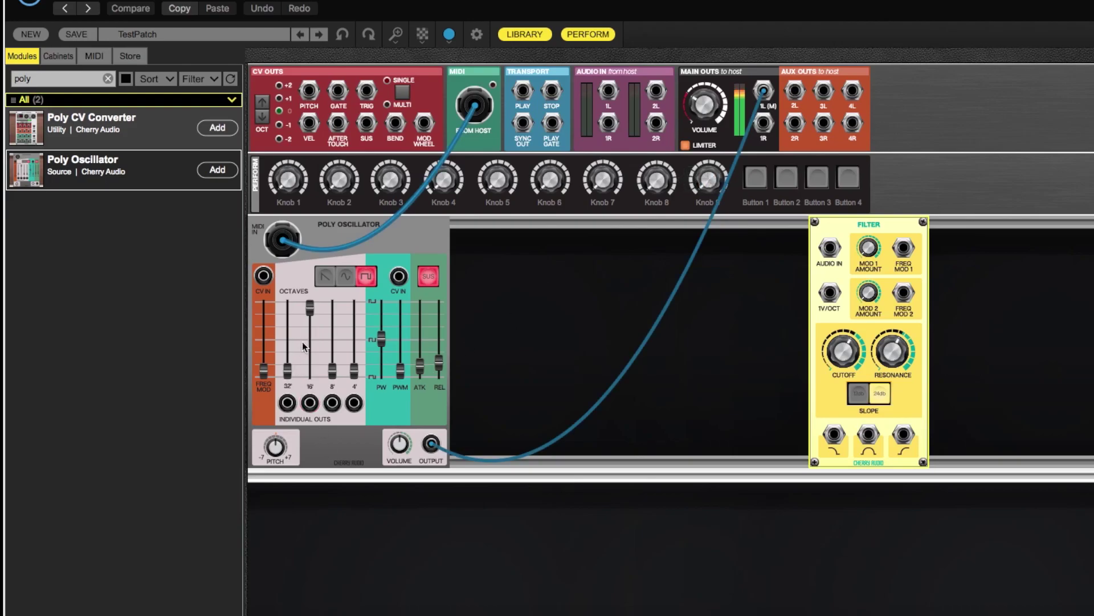
click(329, 278)
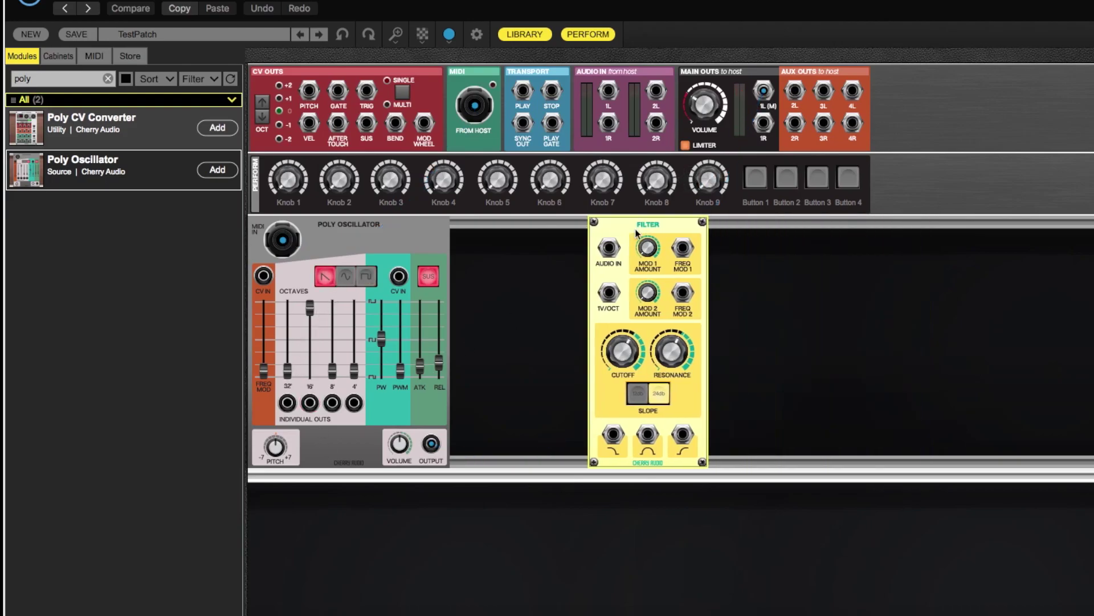
Place the Filter beside the Poly Oscillator, patch it between the oscillator's Output and Main Out 1L, and lower its cutoff
drag(637, 232, 503, 229)
drag(759, 106, 472, 248)
drag(512, 436, 764, 91)
drag(497, 350, 490, 378)
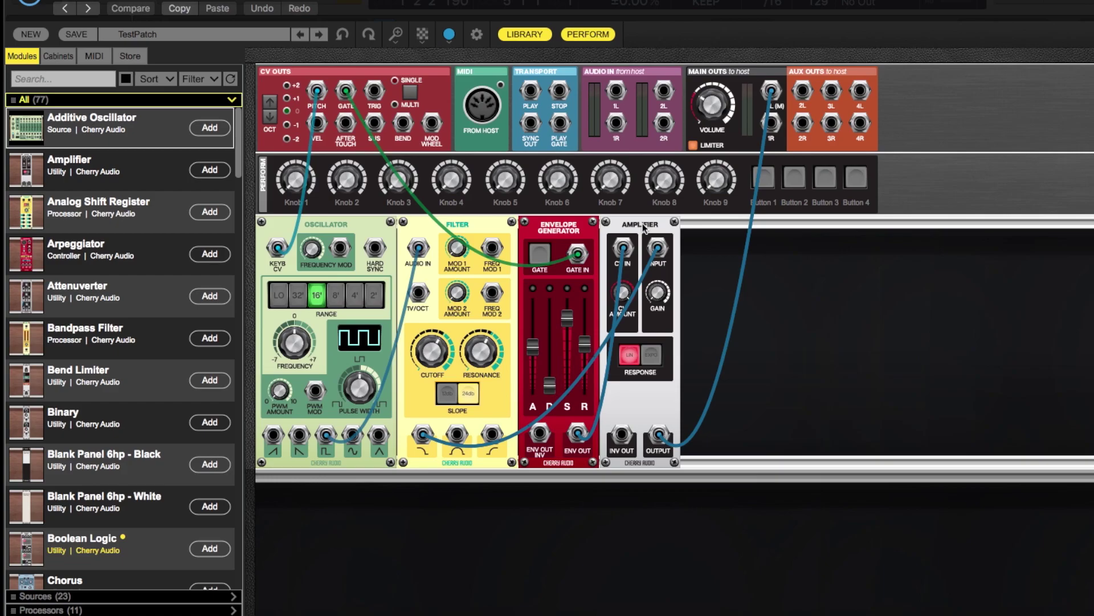
Move the Amplifier between the Oscillator and the Filter, and slide the Filter and Envelope Generator away to leave a gap
drag(647, 228, 446, 232)
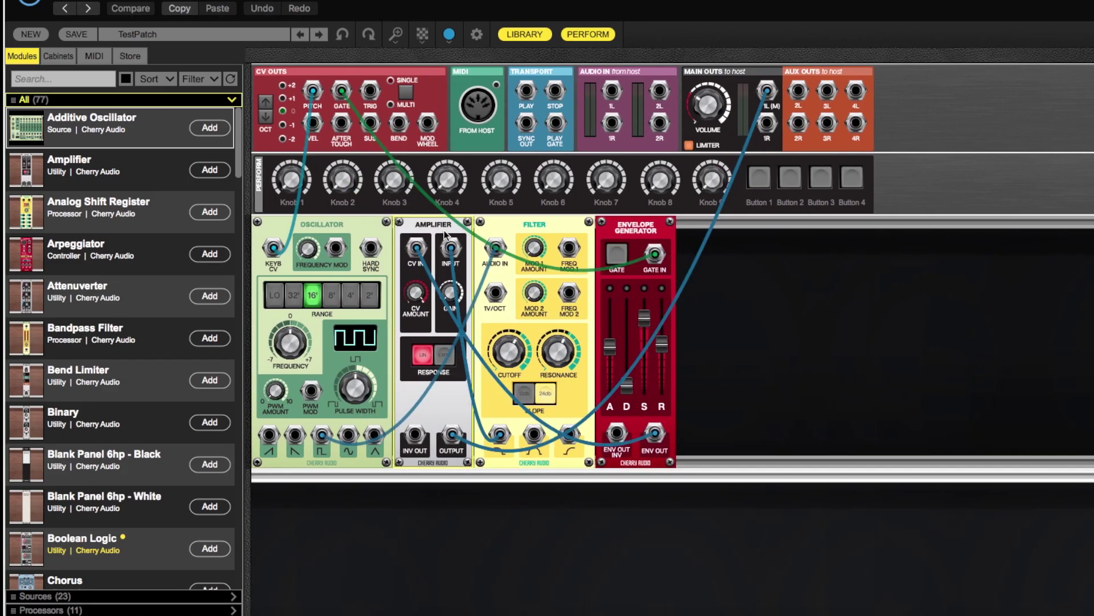
drag(639, 226, 755, 224)
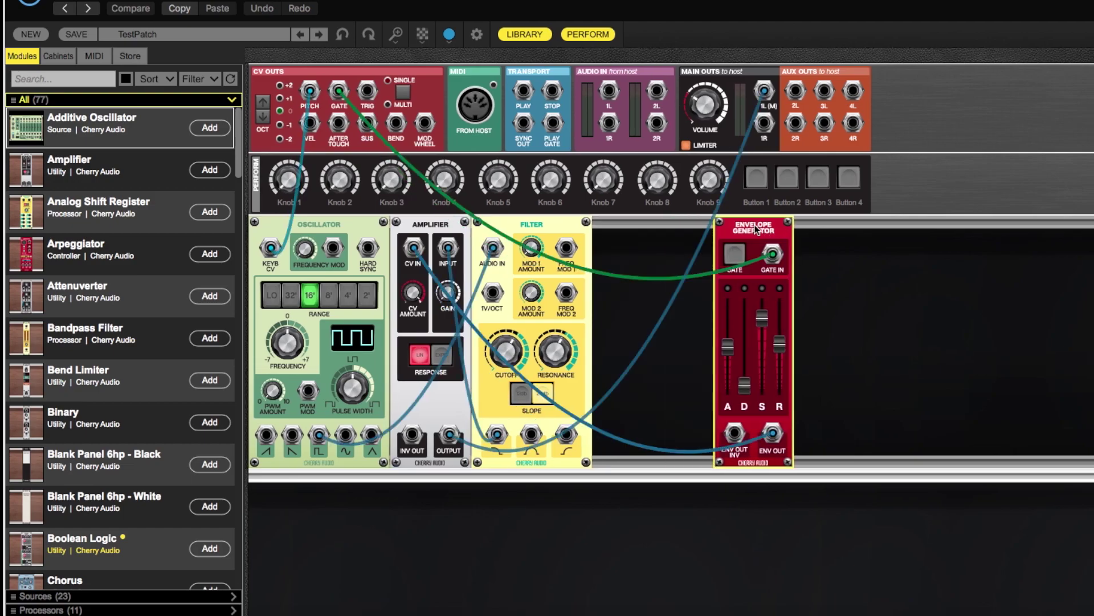
drag(573, 232, 528, 237)
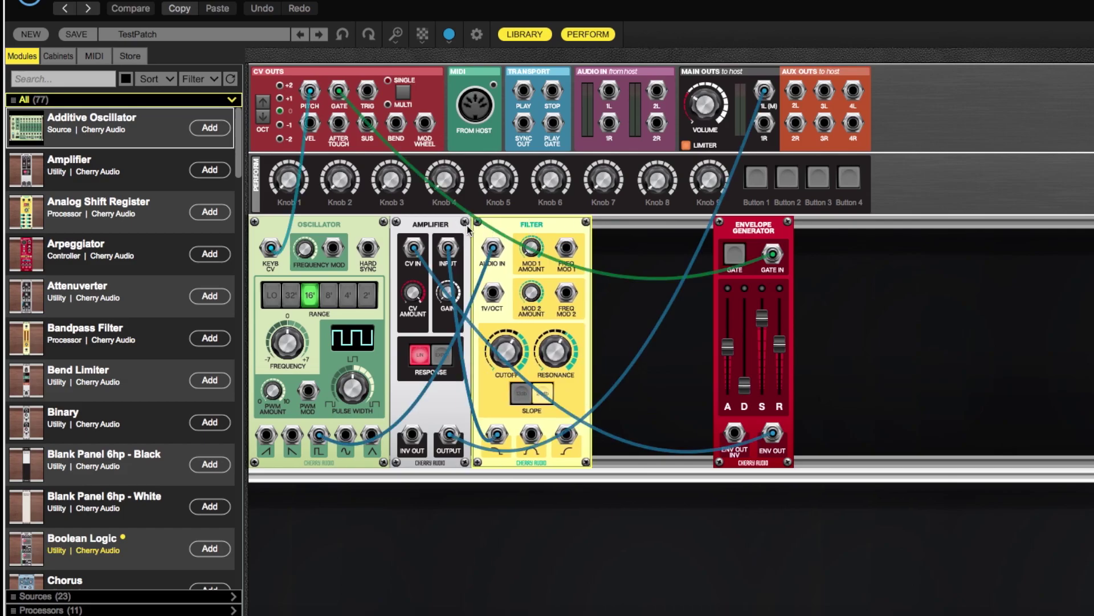
drag(754, 228, 781, 228)
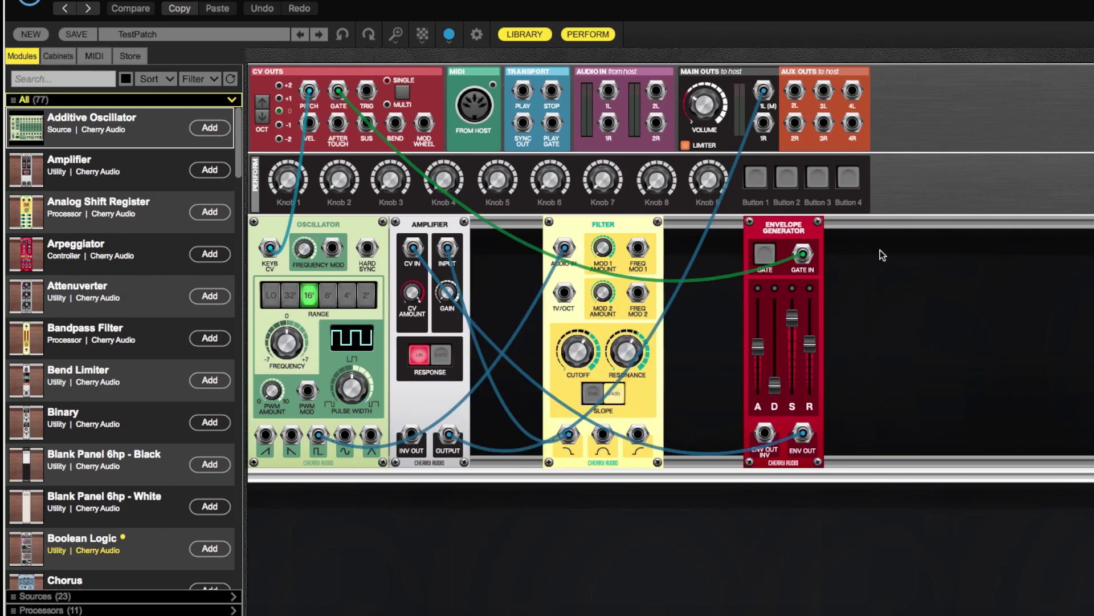
drag(600, 228, 874, 247)
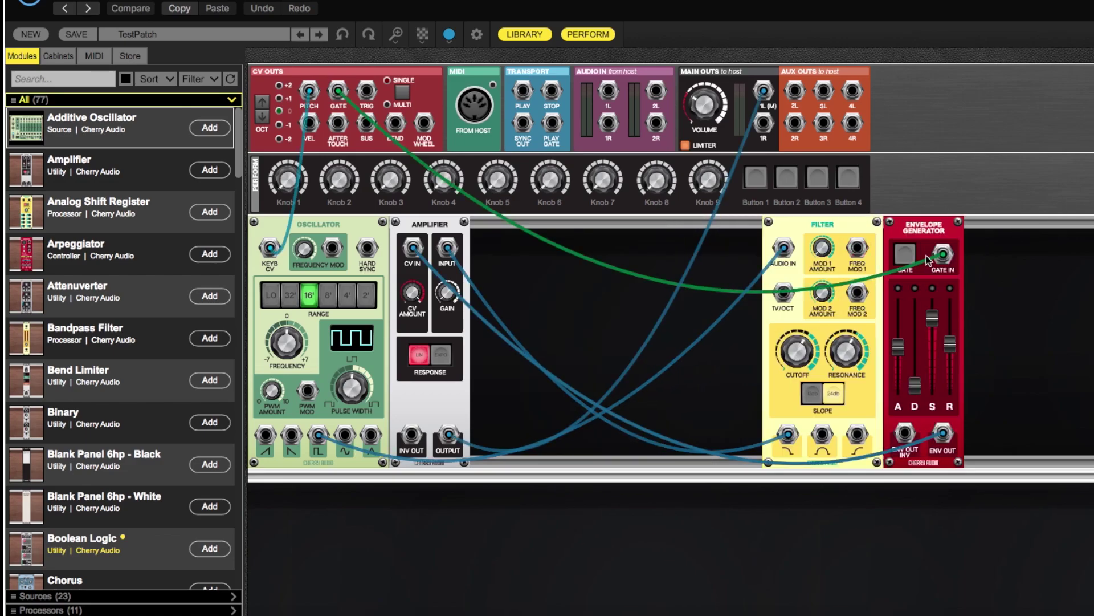
Align all modules in the cabinet to the left
right_click(572, 299)
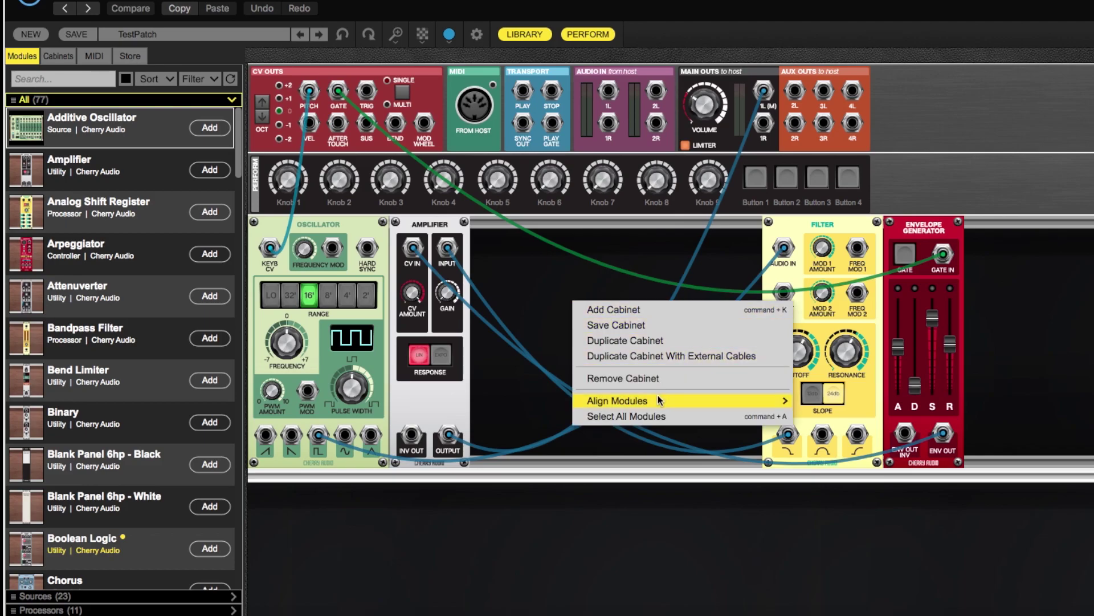
mouse_move(659, 401)
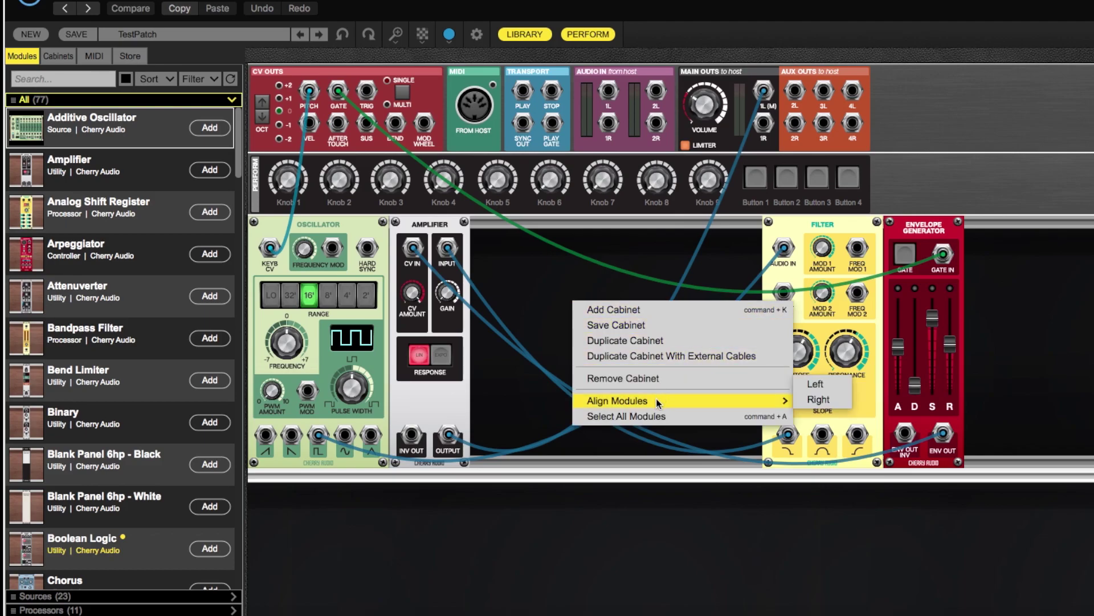
click(834, 384)
Spread the Amplifier, Filter and Envelope Generator apart again, and left-align the cabinet's modules once more
key(ctrl+z)
key(ctrl+z)
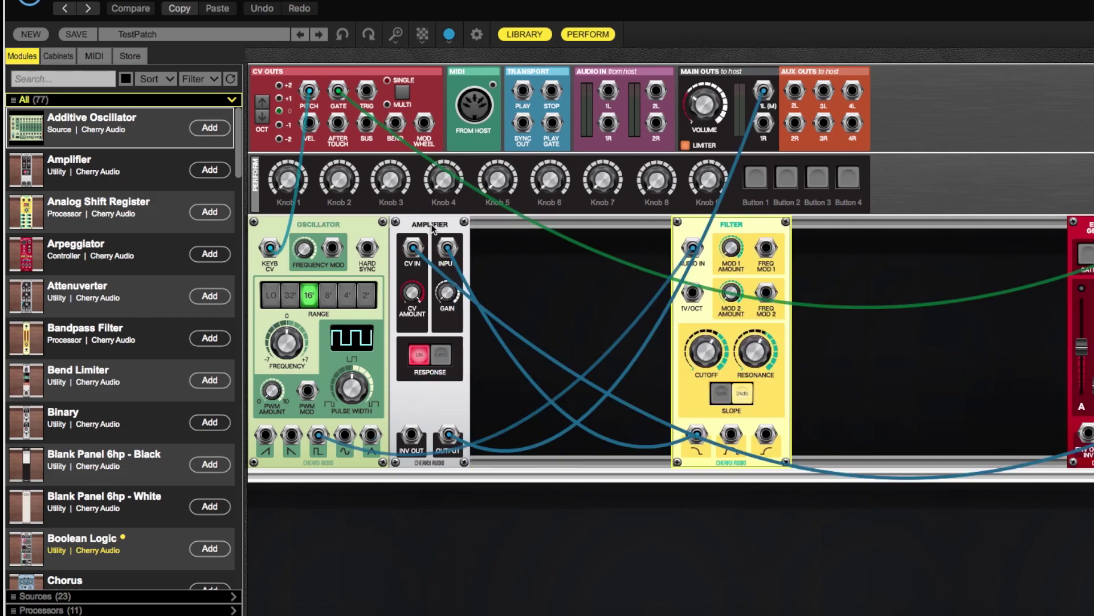
key(ctrl+z)
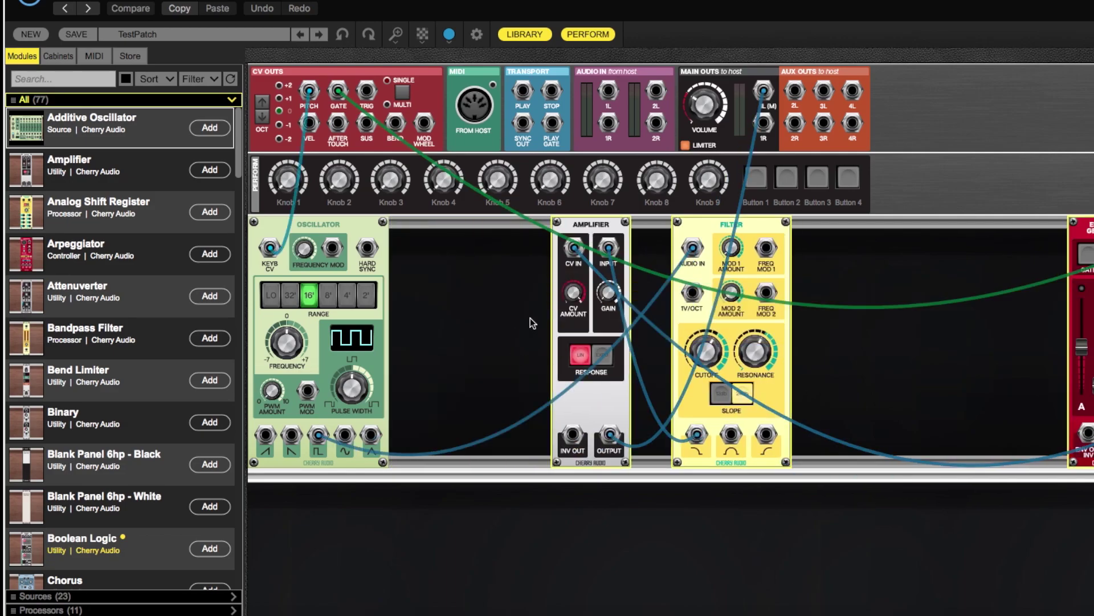
right_click(485, 264)
mouse_move(543, 364)
click(744, 347)
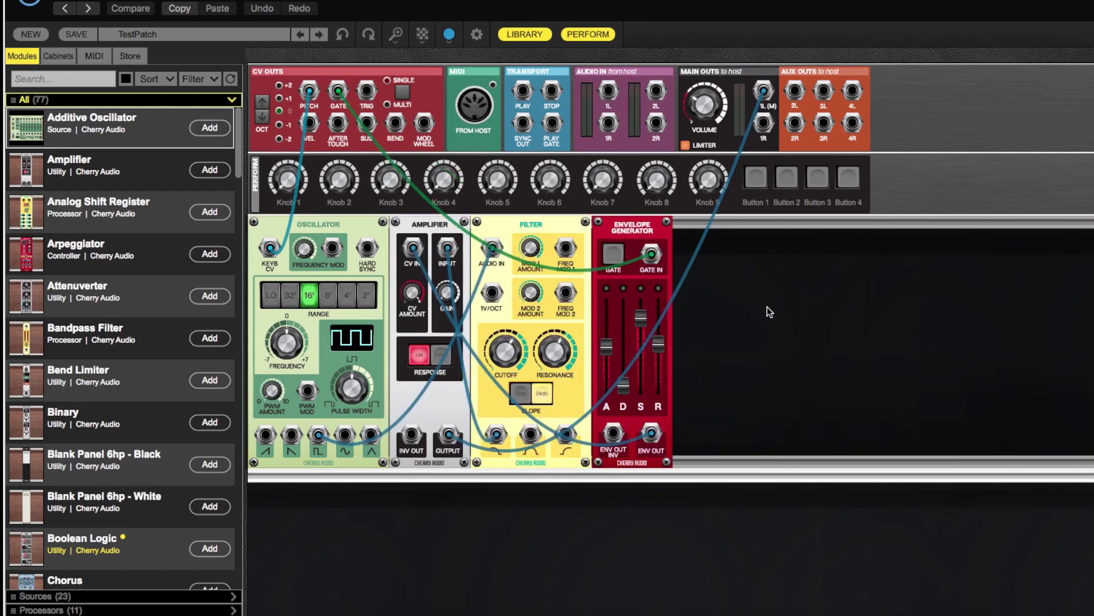
Select all four modules together and move them to the left end of the cabinet below
scroll(758, 274, left, 1)
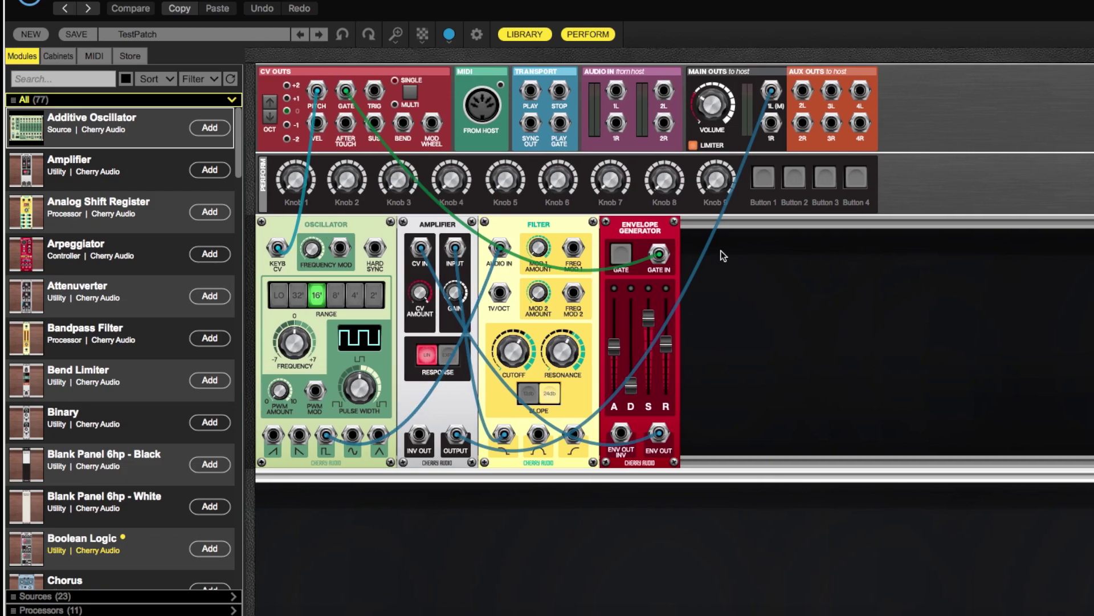
drag(785, 253, 259, 361)
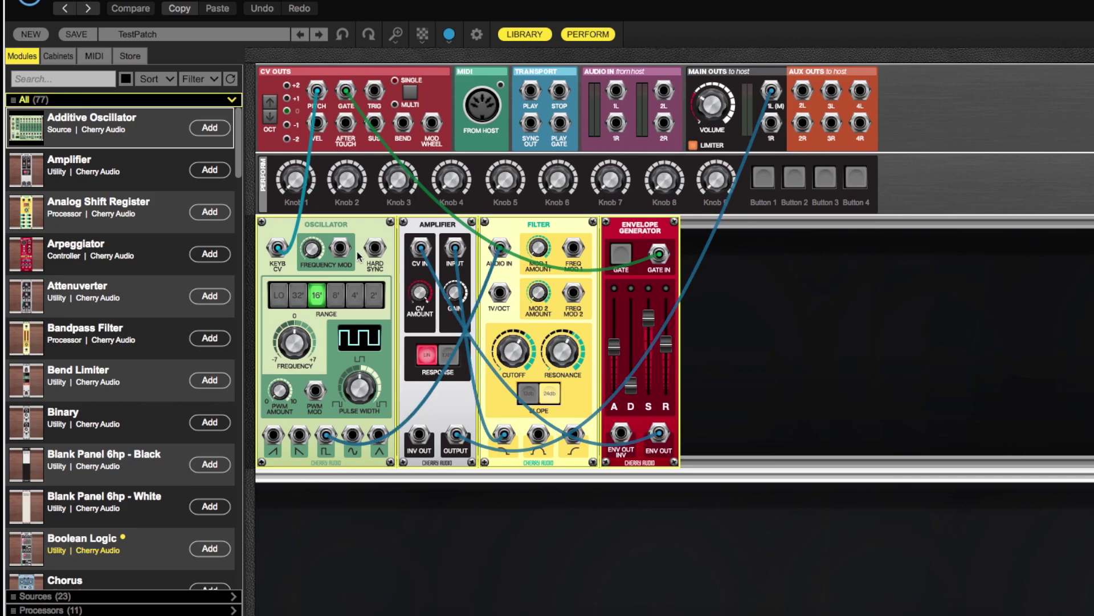
drag(494, 233, 443, 485)
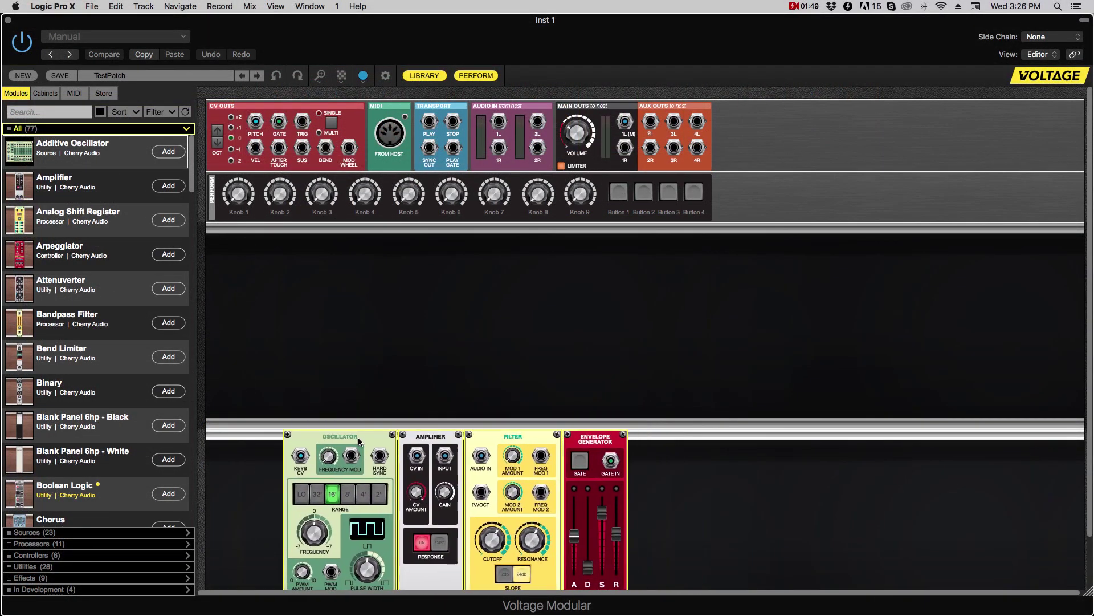
drag(359, 440, 272, 433)
Add an empty cabinet below the one holding the four modules
scroll(616, 511, down, 3)
right_click(616, 511)
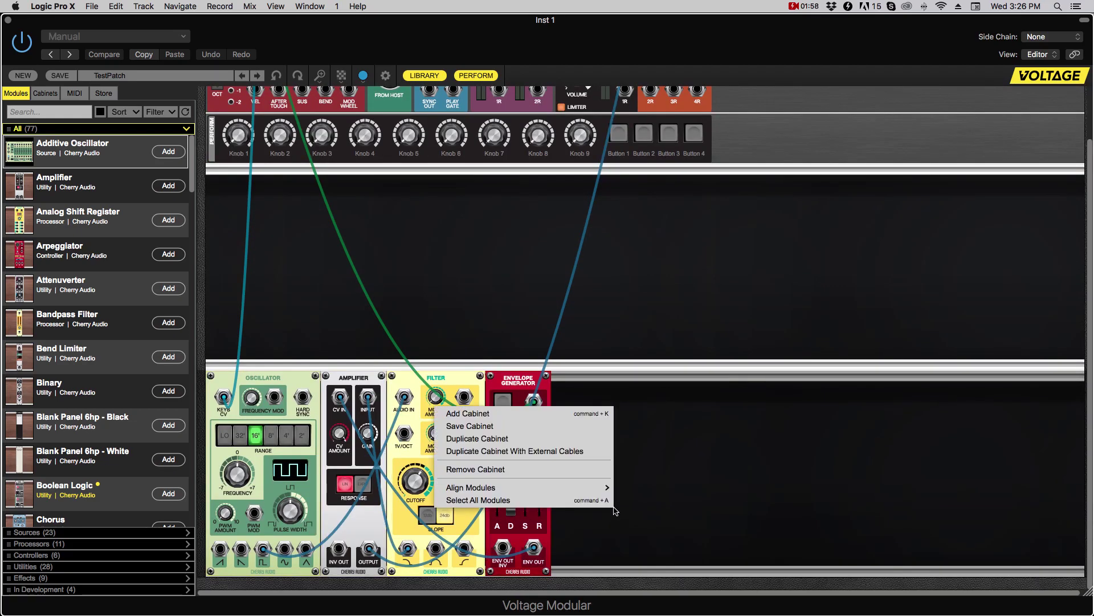
click(665, 415)
right_click(664, 415)
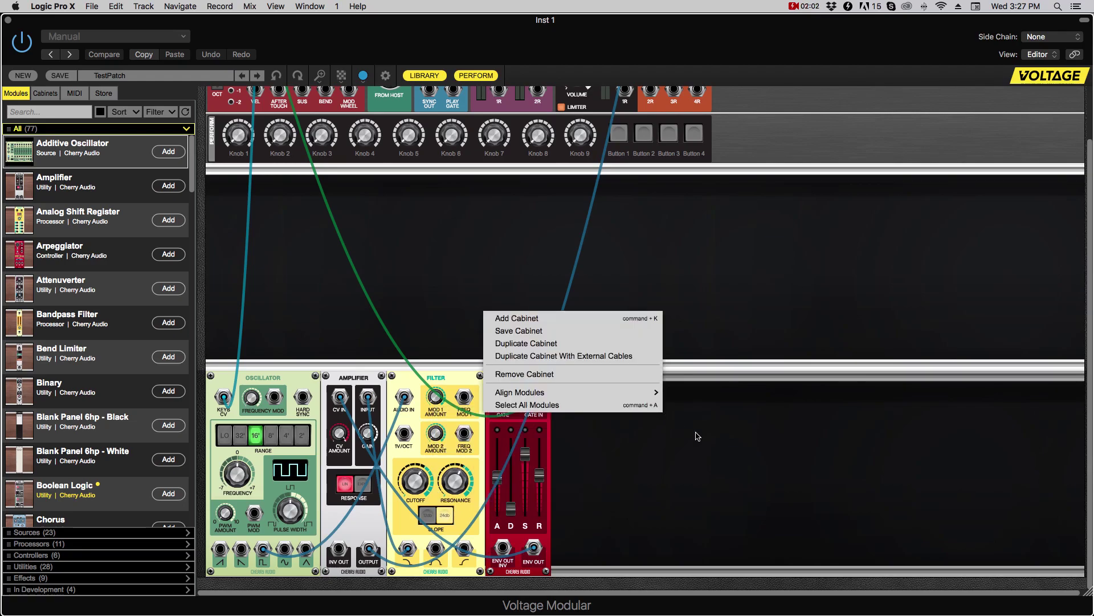
click(579, 318)
scroll(674, 304, down, 5)
scroll(674, 304, down, 1)
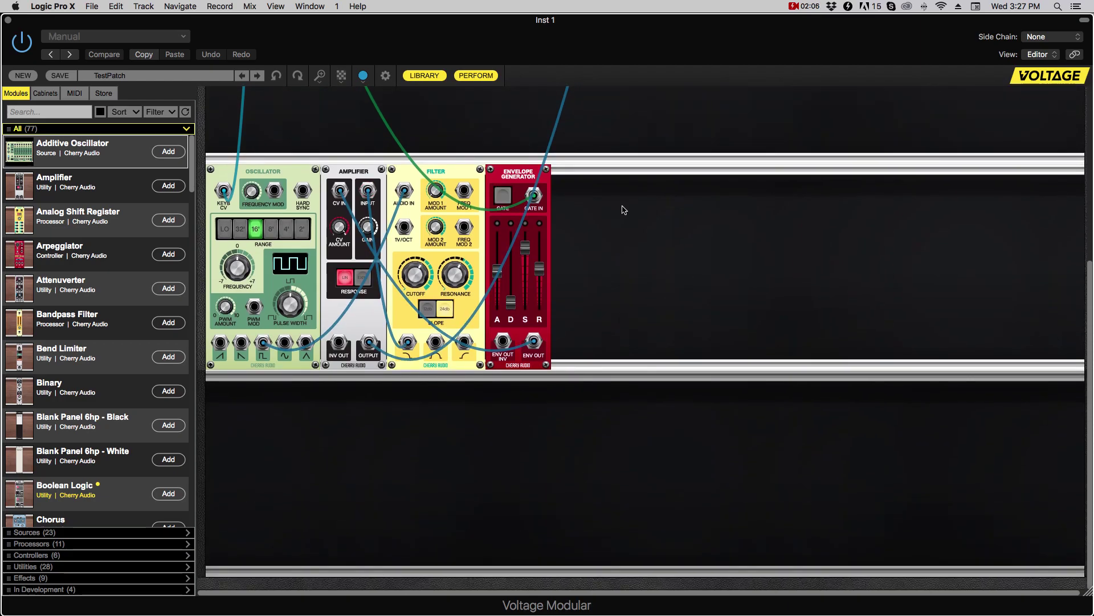
Select all modules in the middle cabinet, and add an Amplifier module from the library to the new empty cabinet
key(super+a)
drag(54, 180, 271, 410)
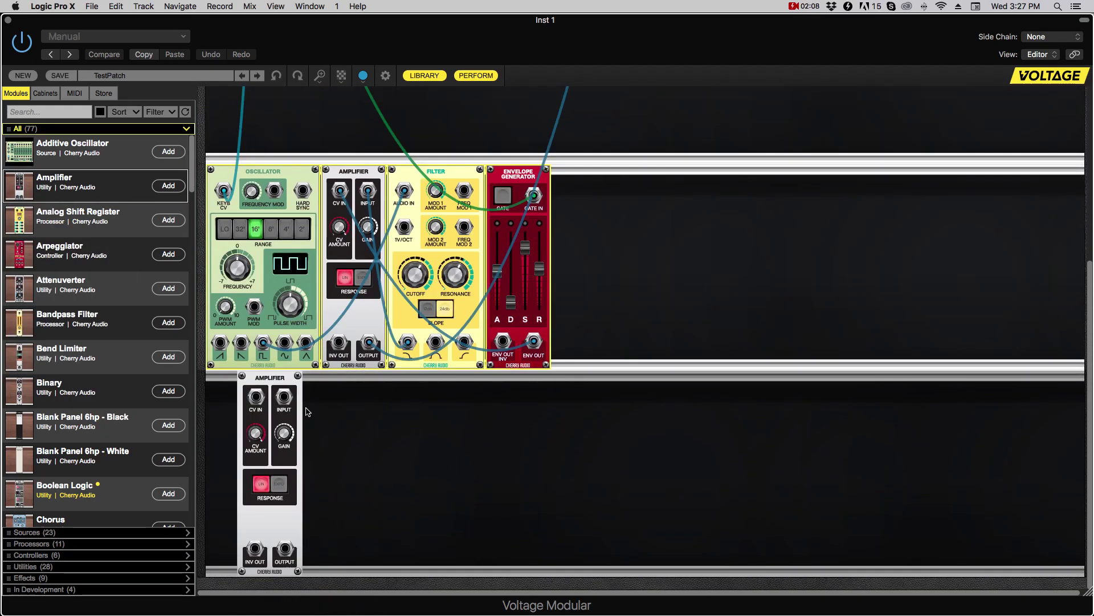
Move the Filter and Envelope Generator together into the bottom cabinet, and move the pair back up beside the middle cabinet's Amplifier
drag(540, 212, 528, 418)
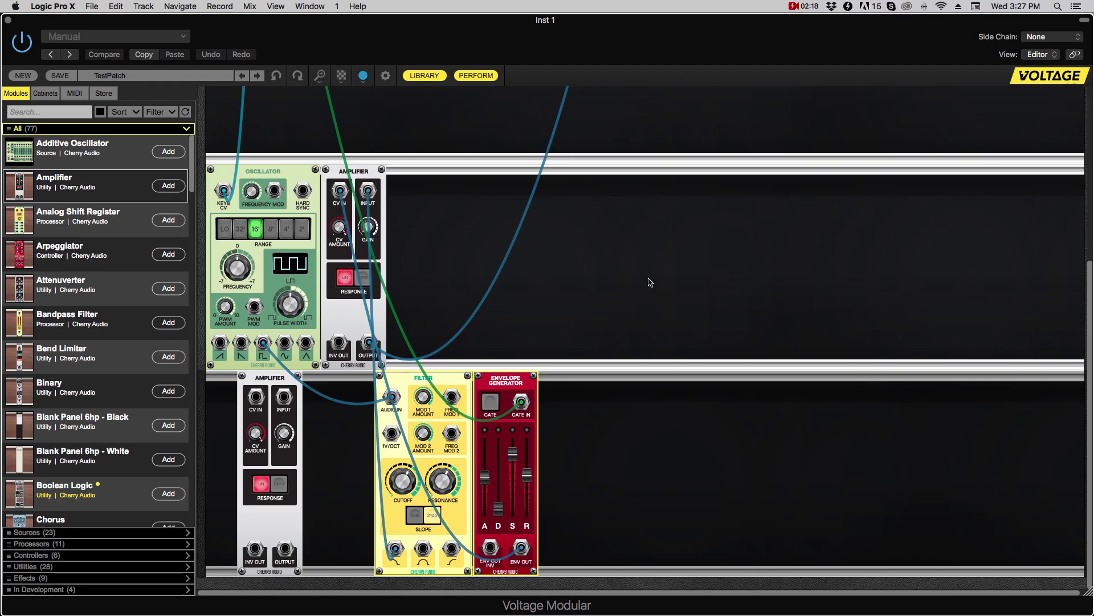
drag(447, 334, 448, 337)
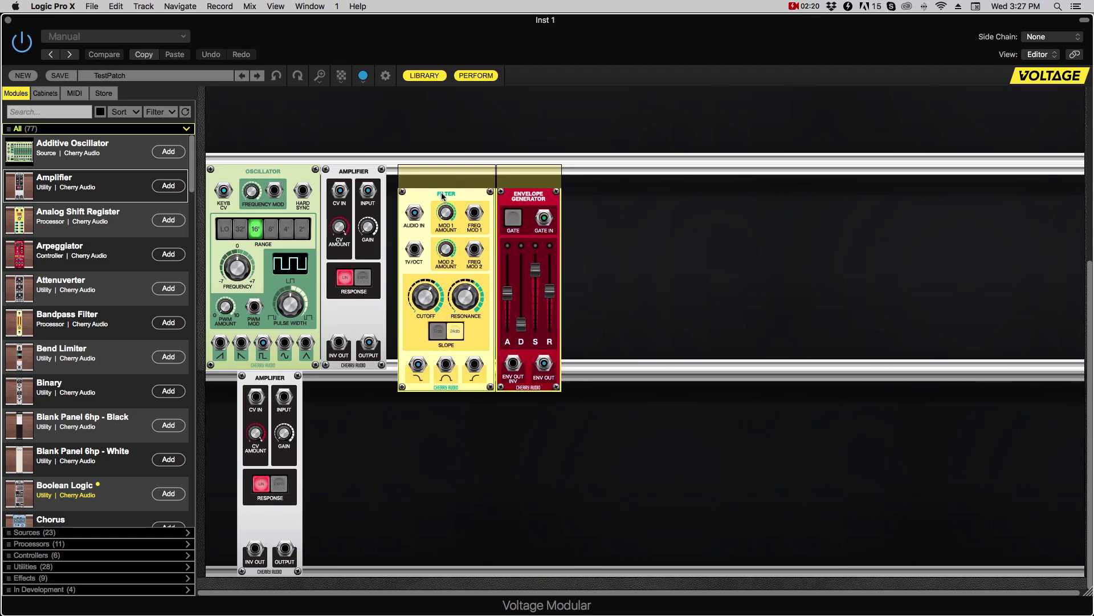
Hide the module library and the Perform controls to free up workspace, and show both again
scroll(627, 226, up, 3)
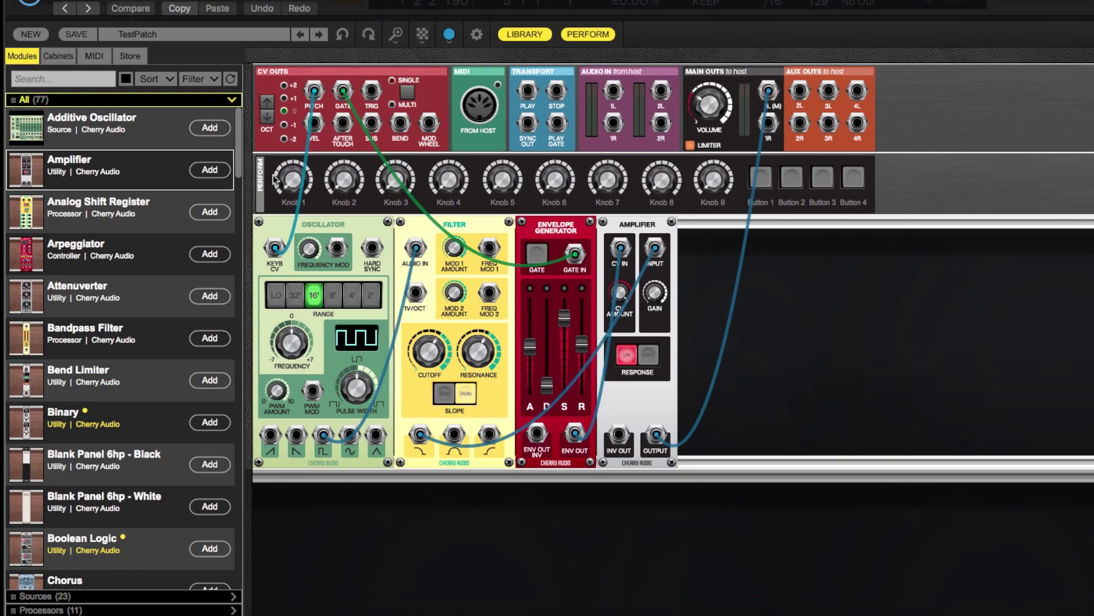
click(525, 35)
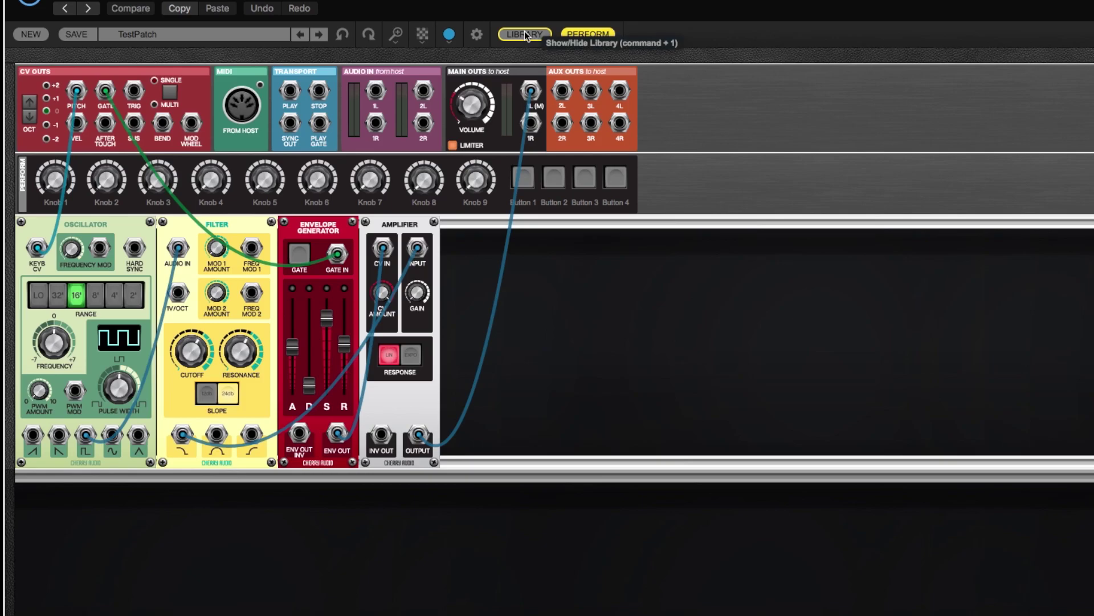
click(592, 36)
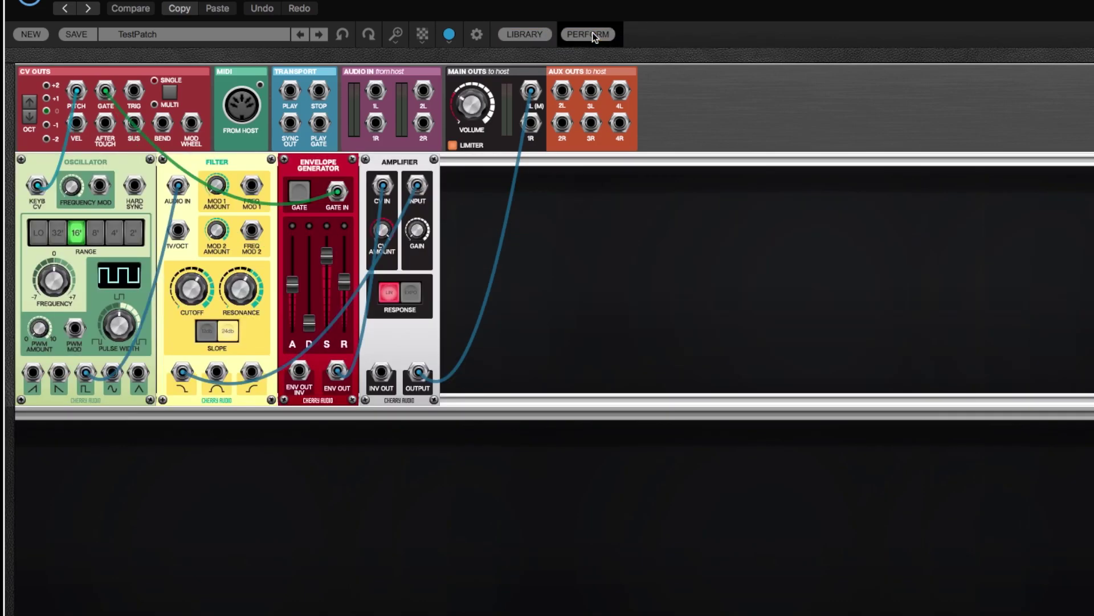
click(593, 32)
click(523, 33)
click(525, 35)
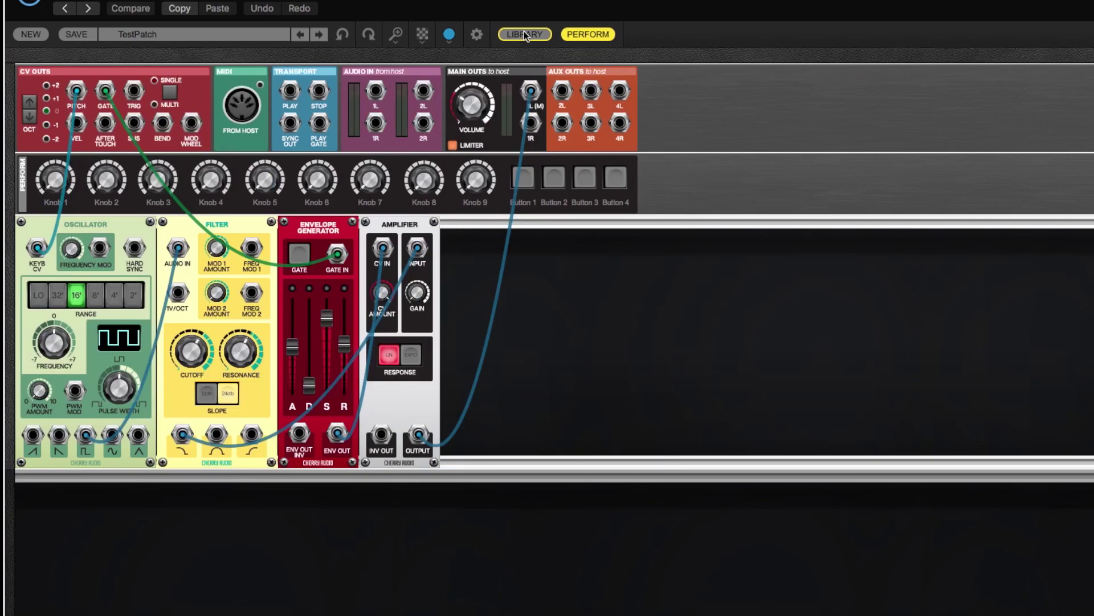
click(525, 35)
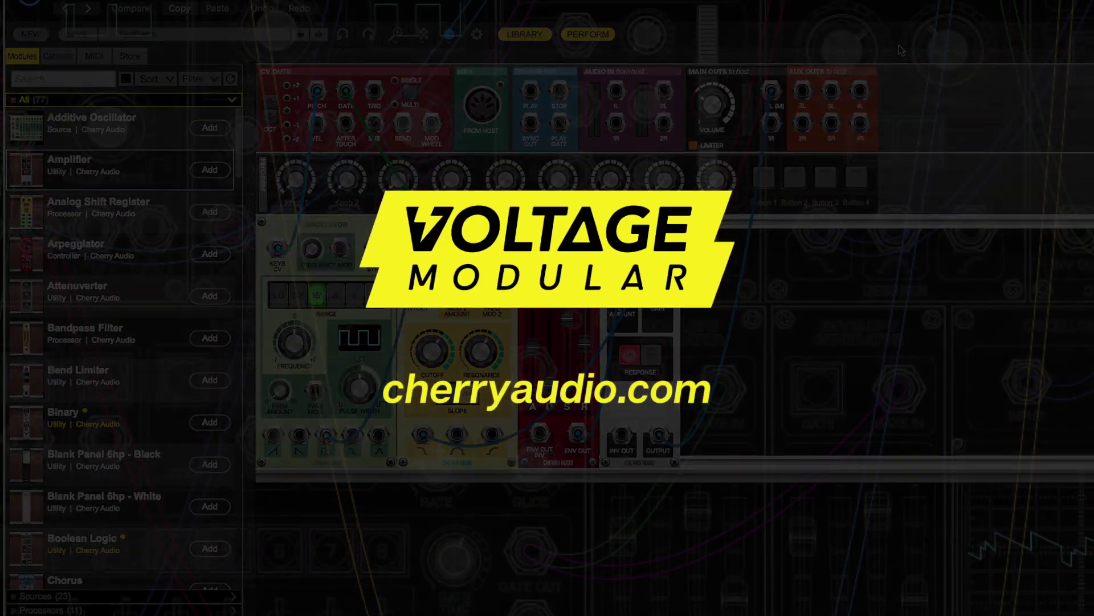